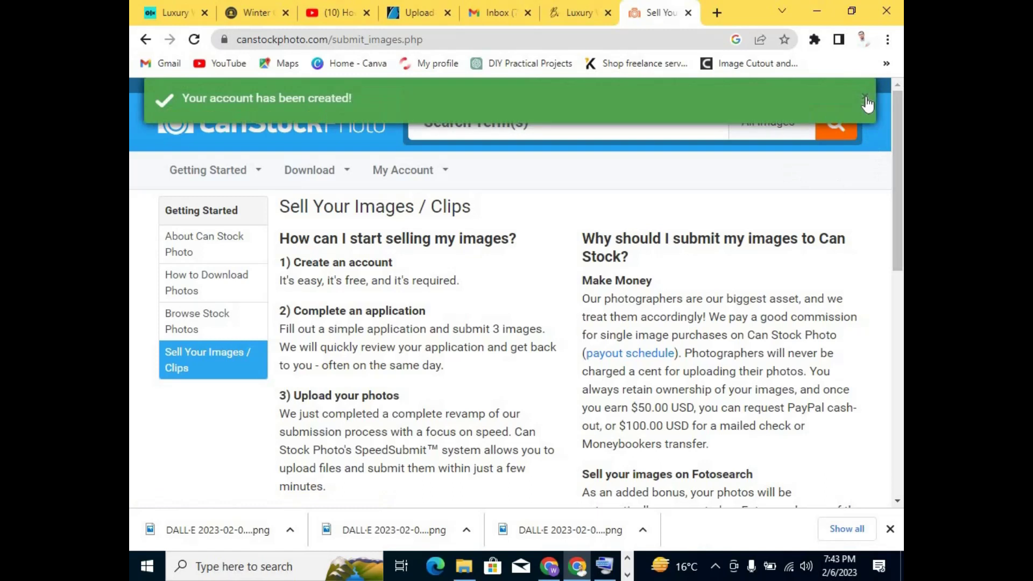
Dismiss the account-created notice and open the contributor application through the "Apply now" link.
{"action": "left_click", "coordinate": [865, 100]}
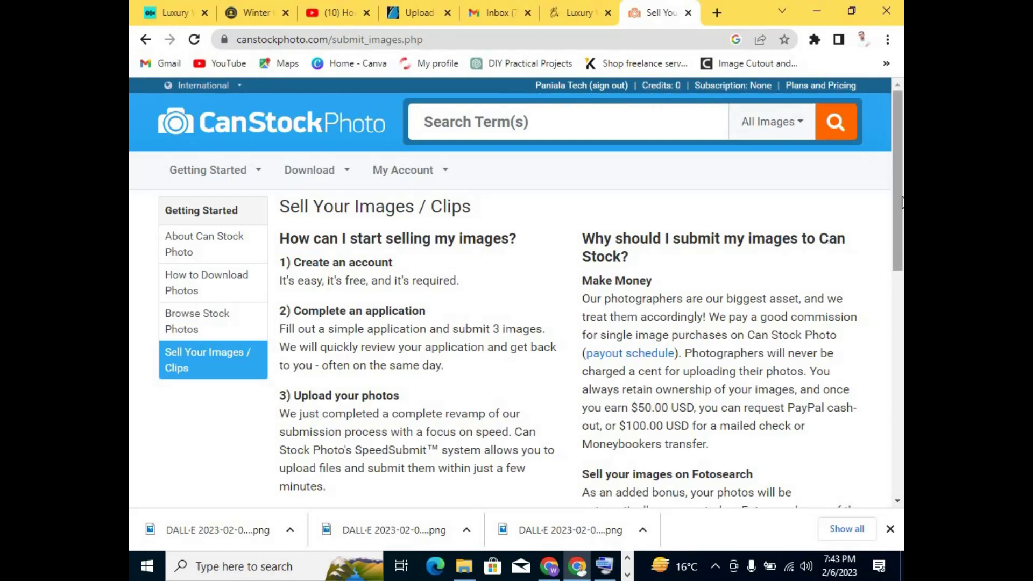
{"action": "left_click_drag", "start_coordinate": [898, 203], "coordinate": [882, 105]}
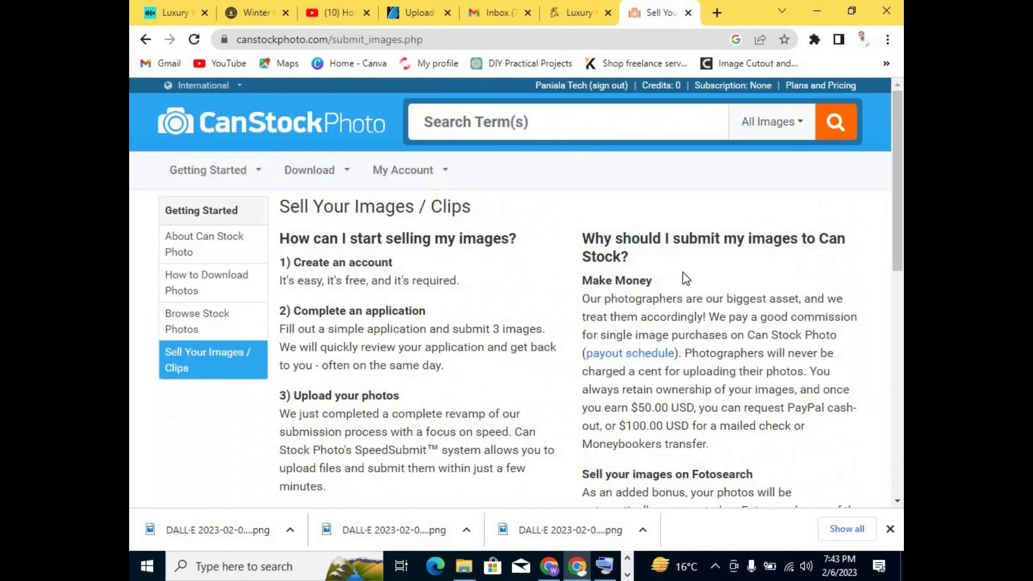
{"action": "left_click_drag", "start_coordinate": [902, 164], "coordinate": [902, 389]}
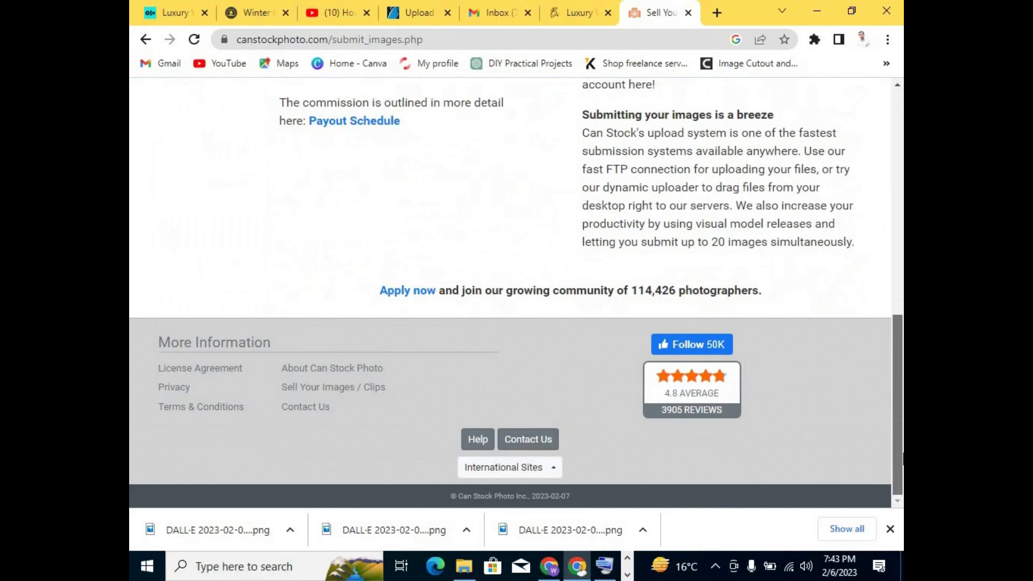
{"action": "left_click_drag", "start_coordinate": [340, 288], "coordinate": [435, 296]}
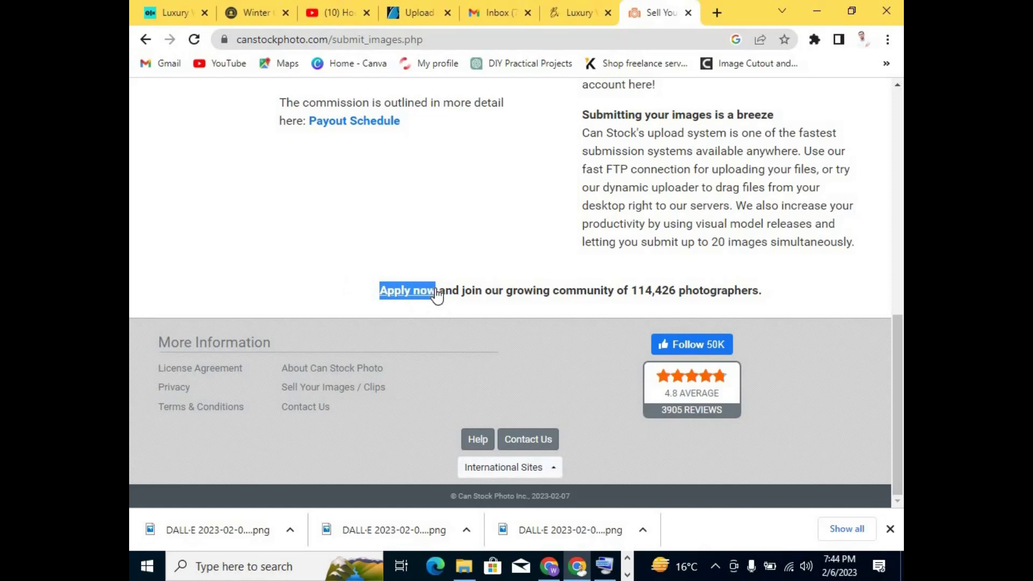
{"action": "left_click", "coordinate": [433, 293]}
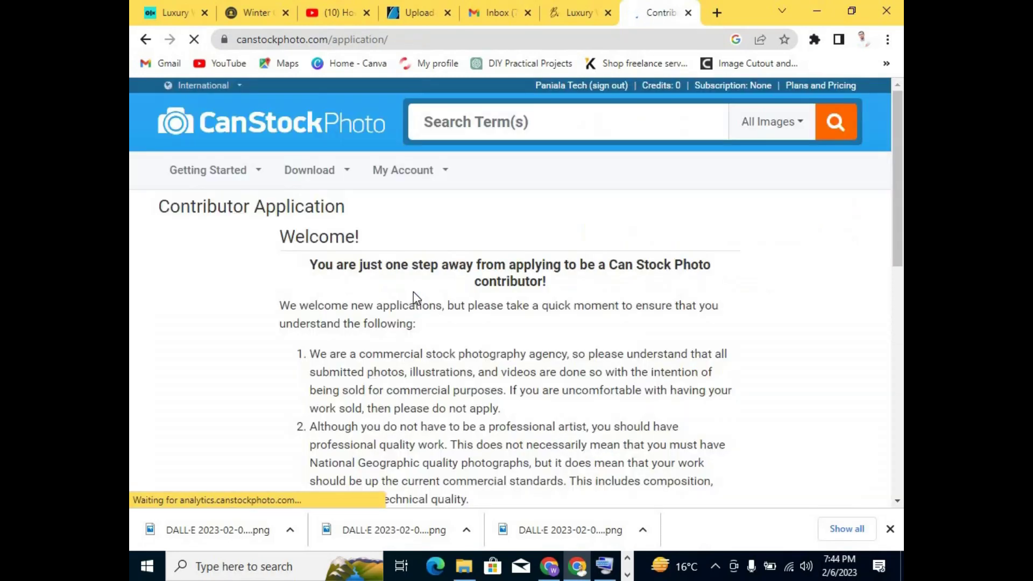
Review the contributor application guidelines and file restrictions, and continue to the account details form.
{"action": "left_click_drag", "start_coordinate": [897, 207], "coordinate": [902, 533]}
{"action": "left_click_drag", "start_coordinate": [890, 392], "coordinate": [892, 224]}
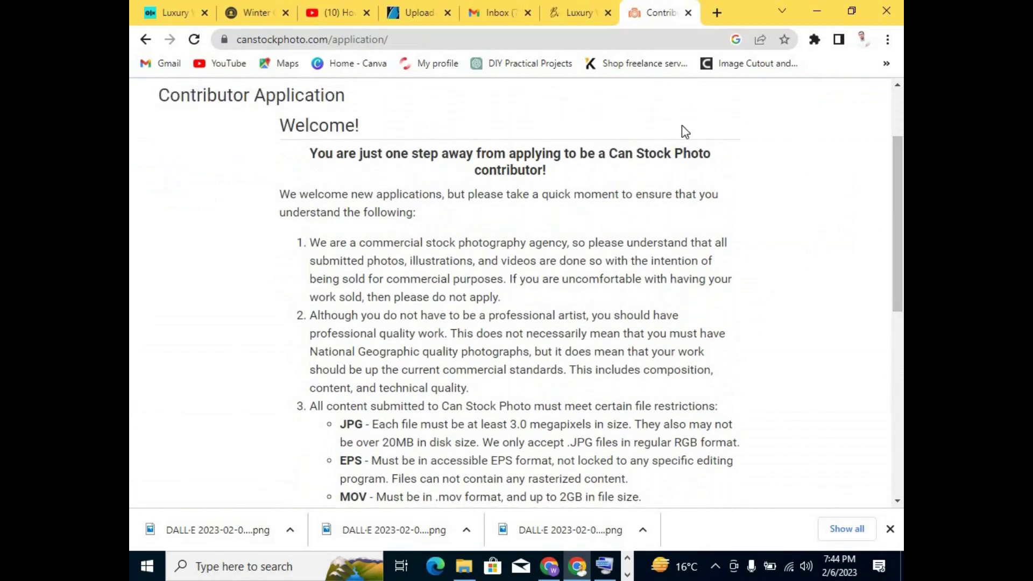
{"action": "left_click_drag", "start_coordinate": [181, 95], "coordinate": [332, 97]}
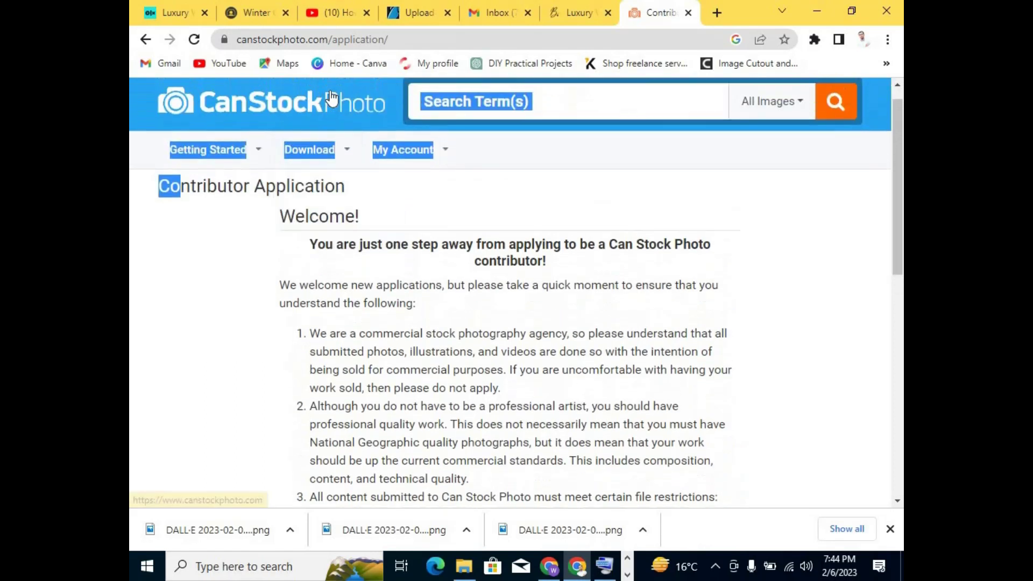
{"action": "left_click", "coordinate": [605, 202]}
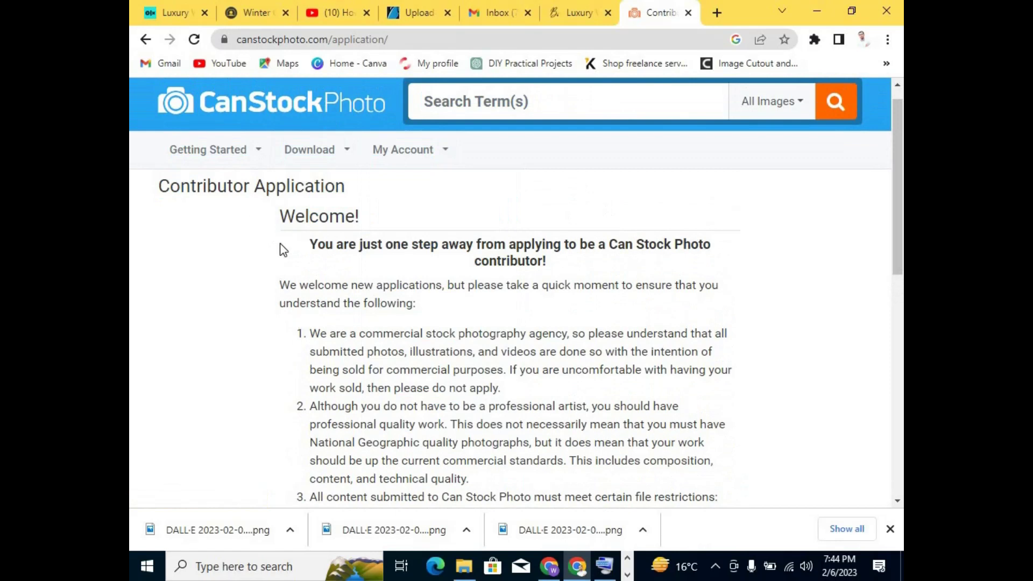
{"action": "left_click_drag", "start_coordinate": [289, 210], "coordinate": [578, 442]}
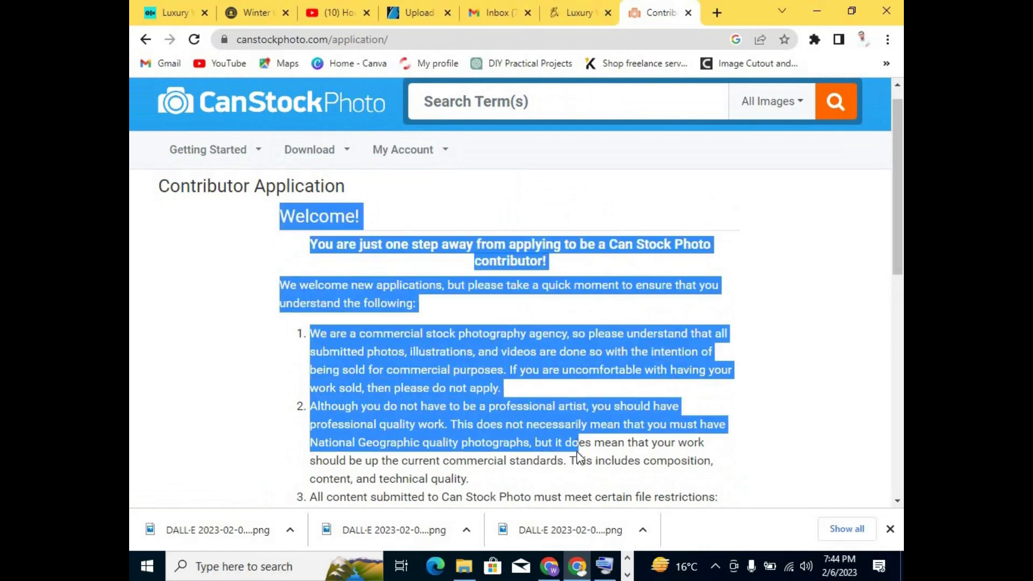
{"action": "scroll", "coordinate": [902, 215], "scroll_direction": "down", "scroll_amount": 7}
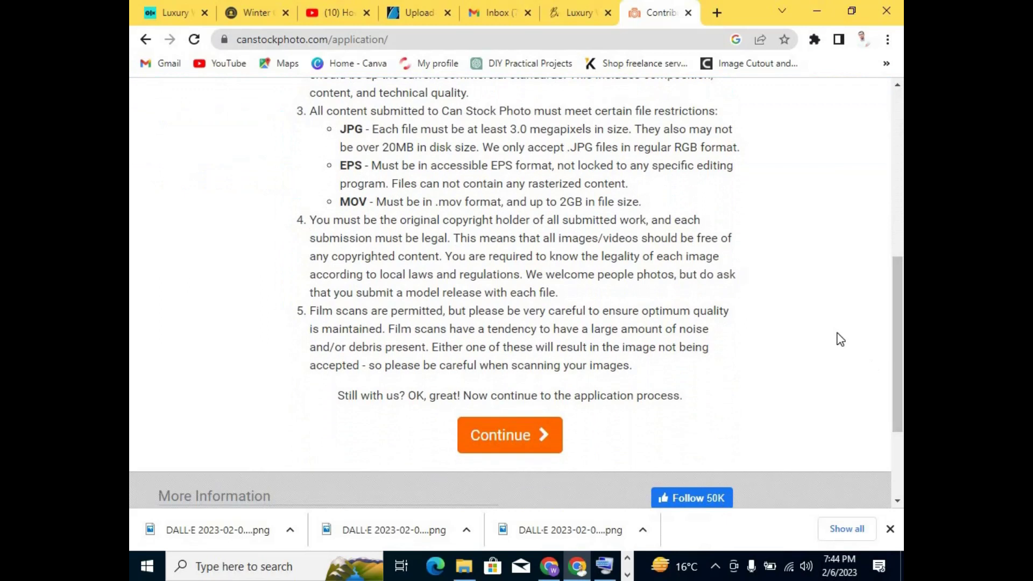
{"action": "left_click", "coordinate": [515, 438]}
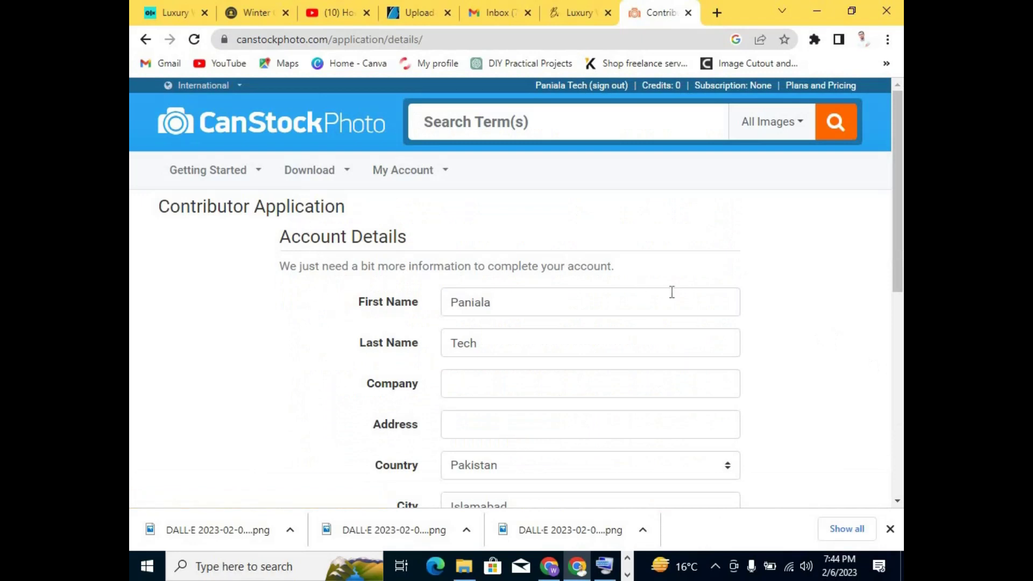
Fill in the account details form with the saved address profile for the company paniala tech.
{"action": "left_click_drag", "start_coordinate": [897, 223], "coordinate": [898, 301]}
{"action": "left_click", "coordinate": [566, 223]}
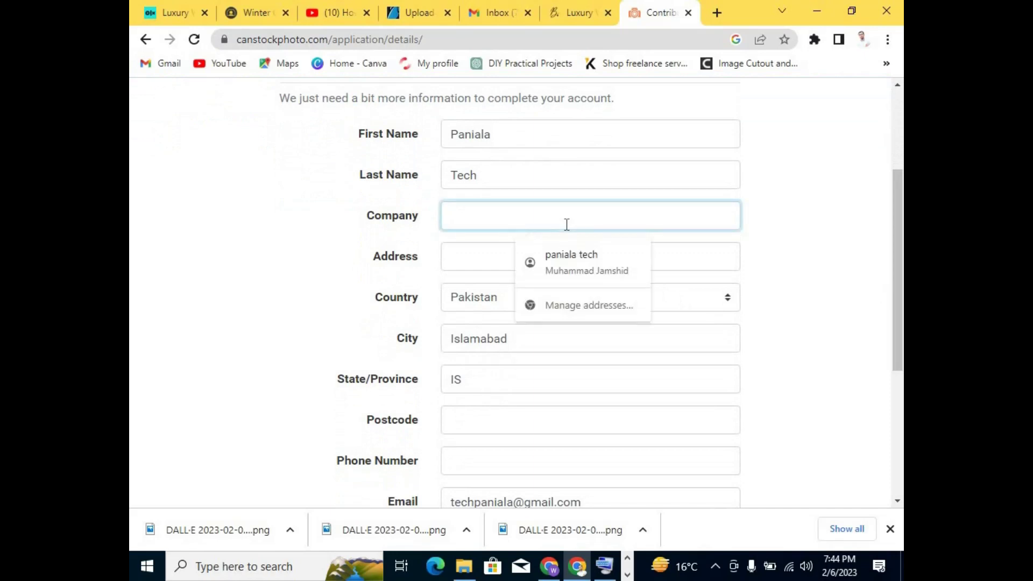
{"action": "left_click", "coordinate": [565, 253]}
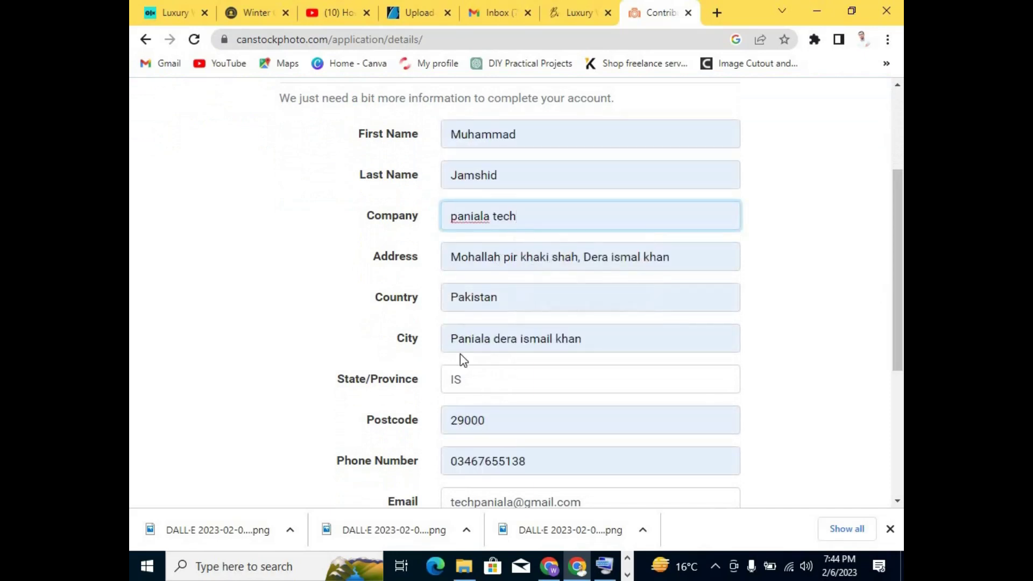
Replace the State/Province entry in the account details with the applicant's own province.
{"action": "double_click", "coordinate": [470, 381]}
{"action": "type", "text": "k"}
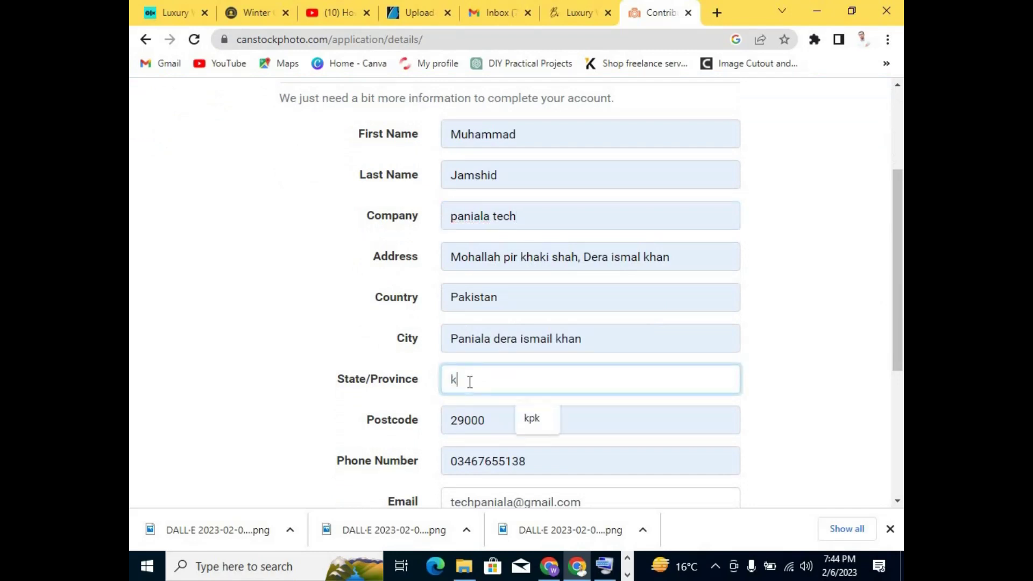
{"action": "type", "text": "pk"}
{"action": "left_click", "coordinate": [523, 423]}
{"action": "scroll", "coordinate": [902, 280], "scroll_direction": "down", "scroll_amount": 1}
{"action": "scroll", "coordinate": [902, 280], "scroll_direction": "down", "scroll_amount": 2}
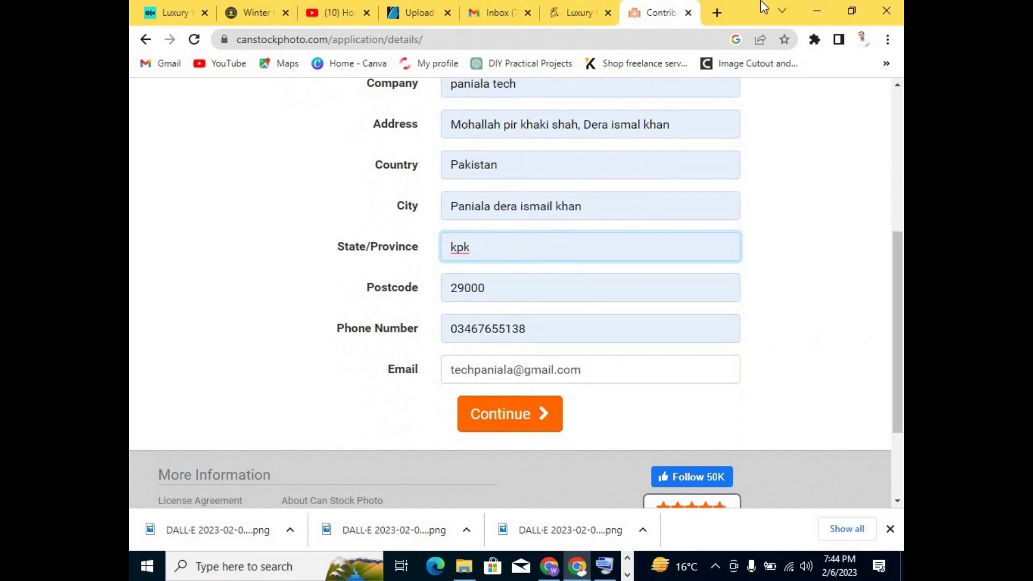
{"action": "left_click", "coordinate": [713, 10]}
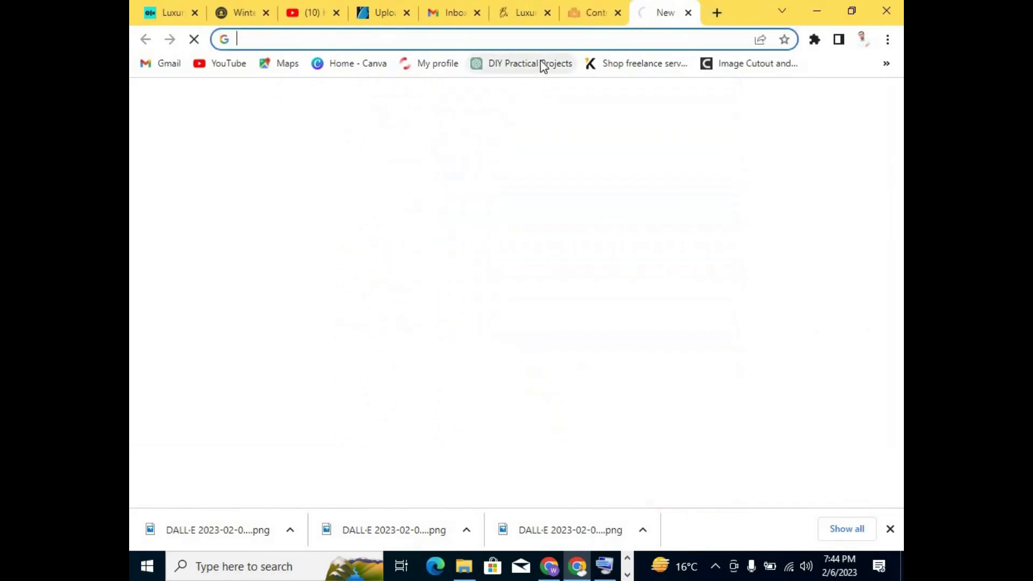
{"action": "left_click", "coordinate": [522, 38]}
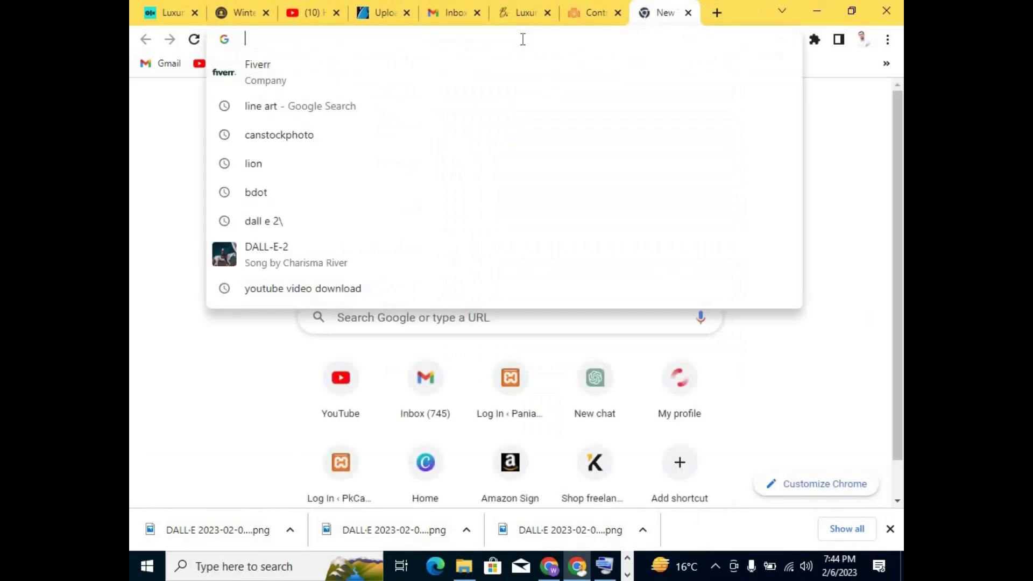
{"action": "type", "text": "p"}
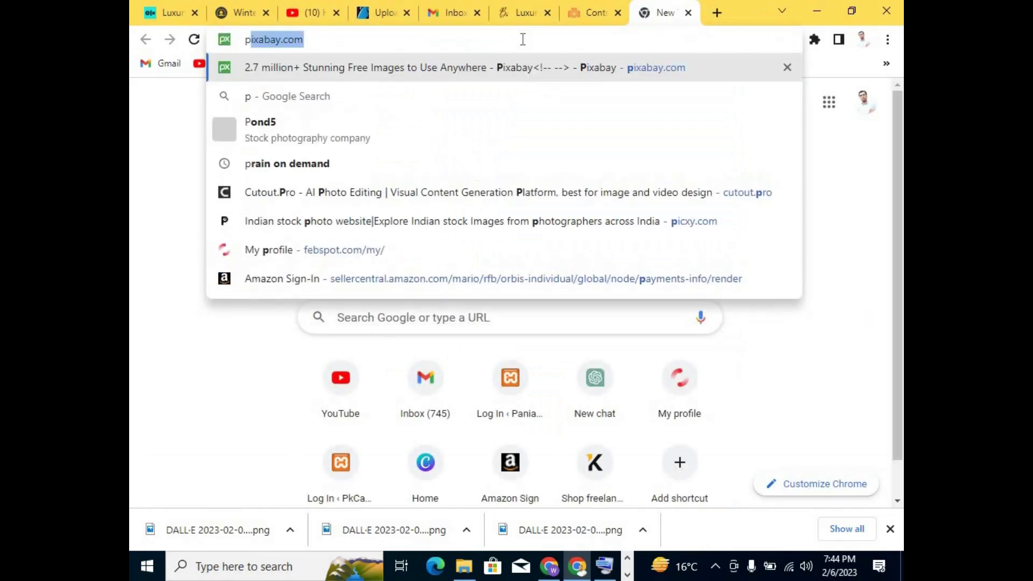
{"action": "type", "text": "aniala"}
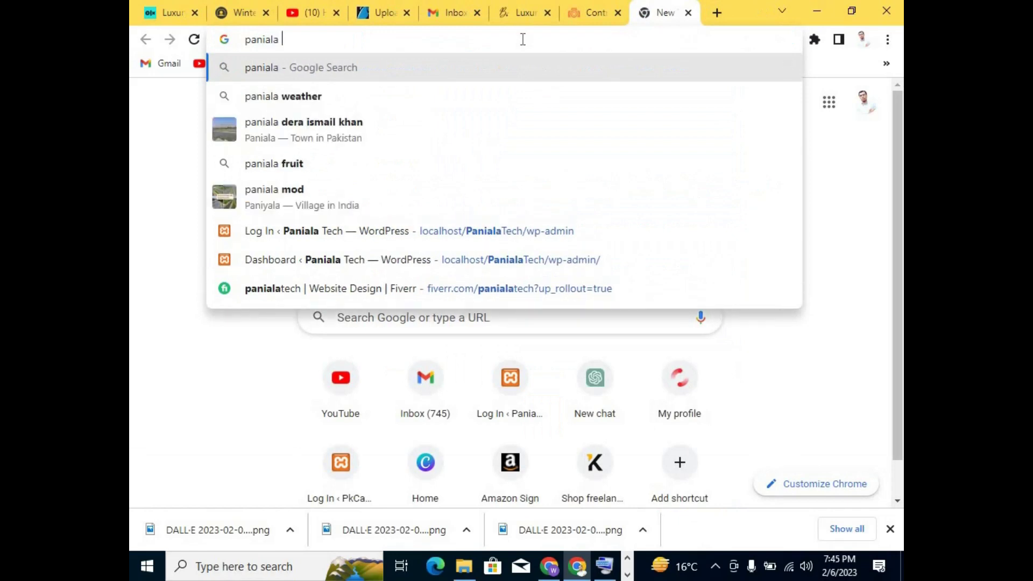
{"action": "type", "text": " po"}
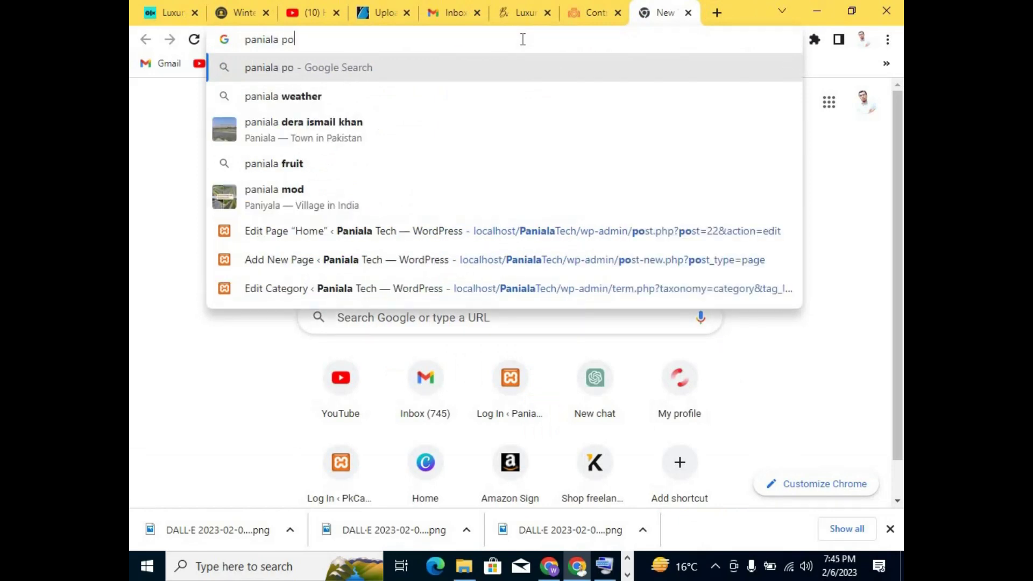
{"action": "type", "text": "st"}
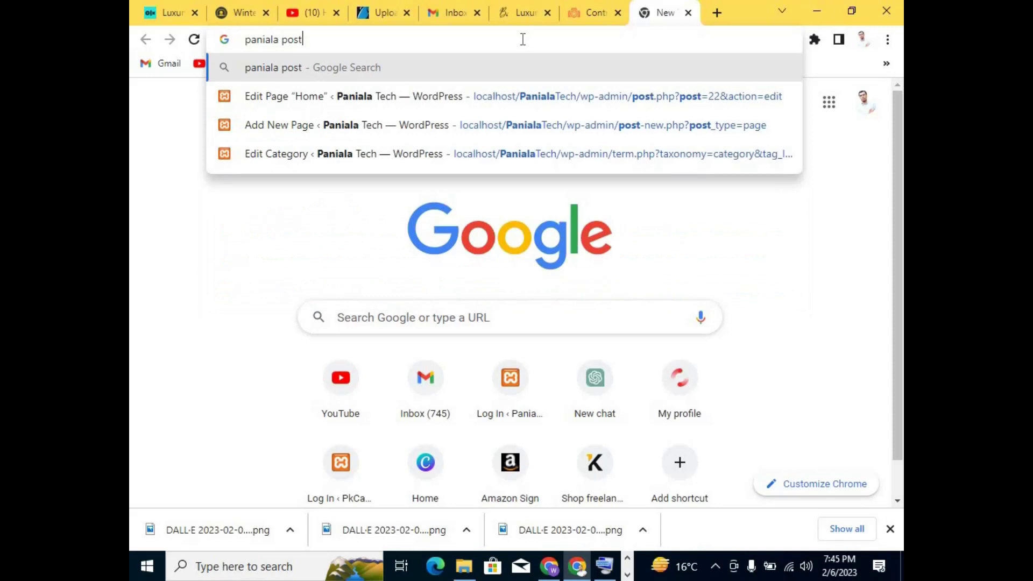
{"action": "type", "text": "alcoad"}
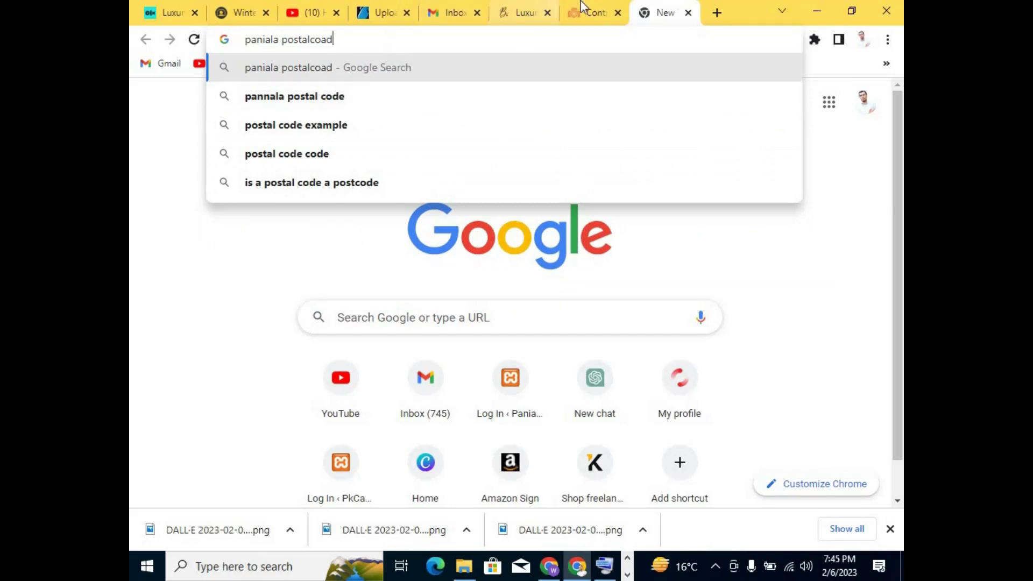
Return to the contributor application and submit the account details.
{"action": "left_click", "coordinate": [597, 10]}
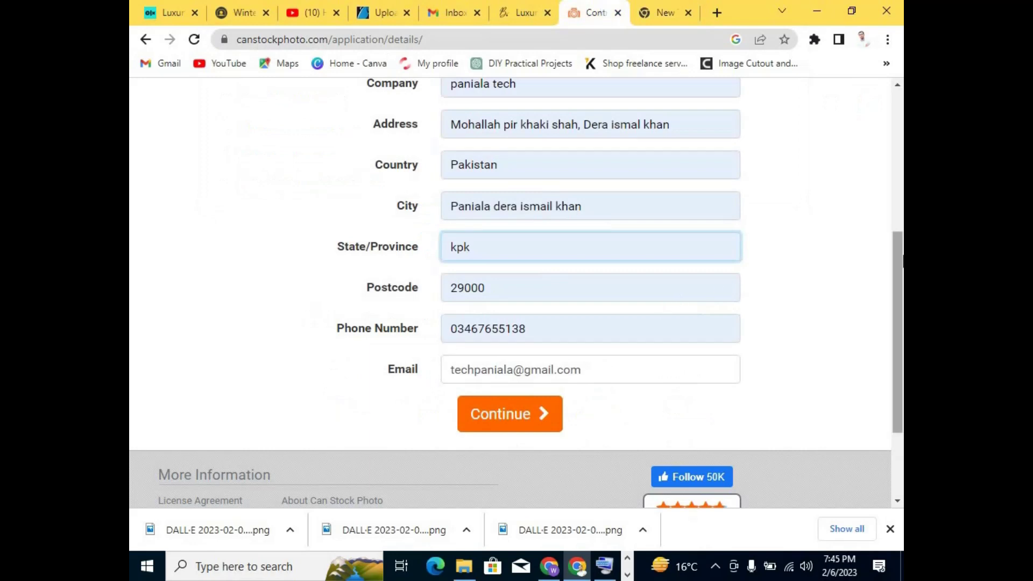
{"action": "left_click", "coordinate": [503, 416]}
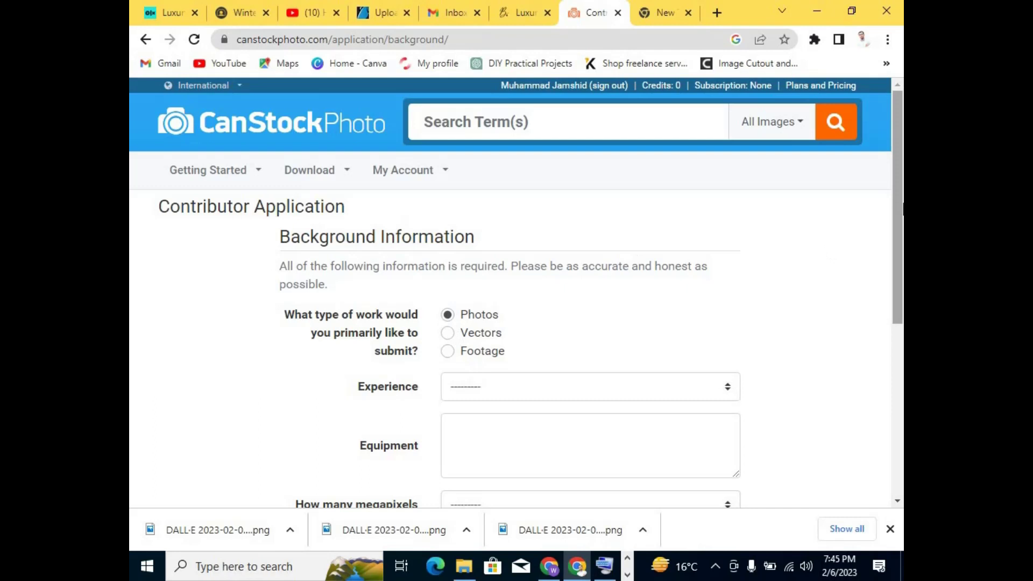
Set the experience to Professional and enter pixbay.com as the equipment in the background information.
{"action": "scroll", "coordinate": [898, 210], "scroll_direction": "down", "scroll_amount": 3}
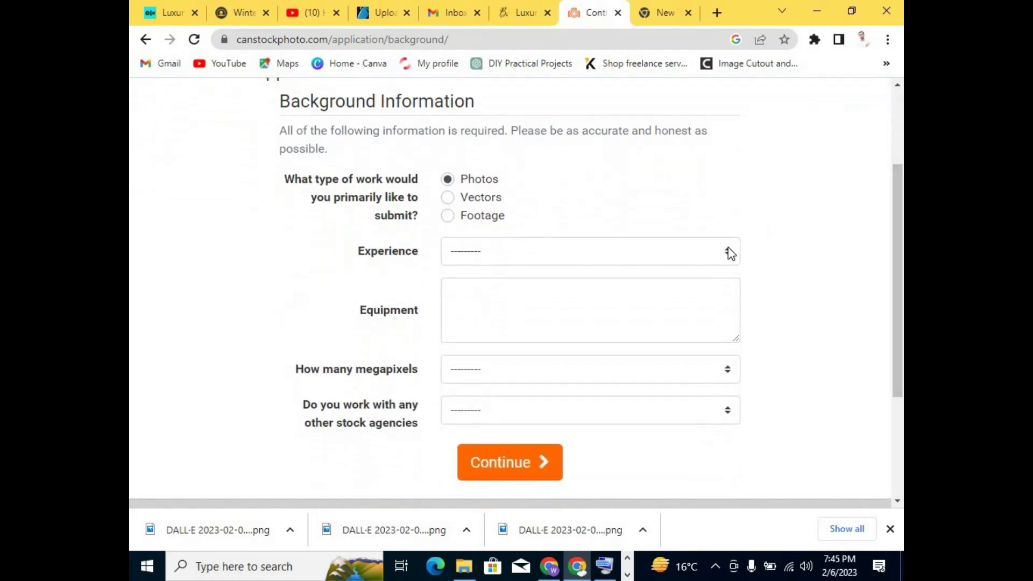
{"action": "left_click", "coordinate": [681, 256]}
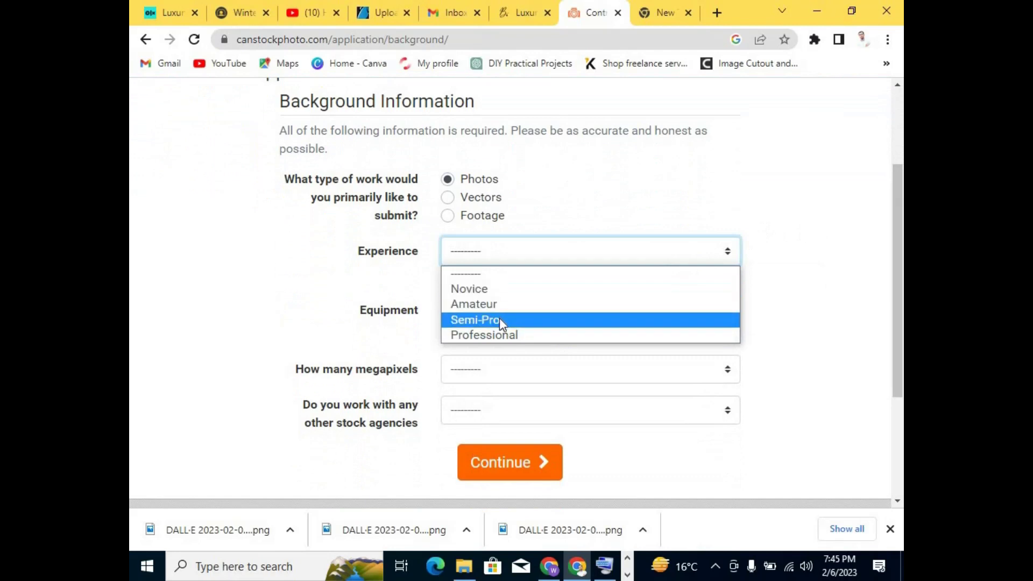
{"action": "left_click", "coordinate": [489, 335]}
{"action": "left_click", "coordinate": [479, 316]}
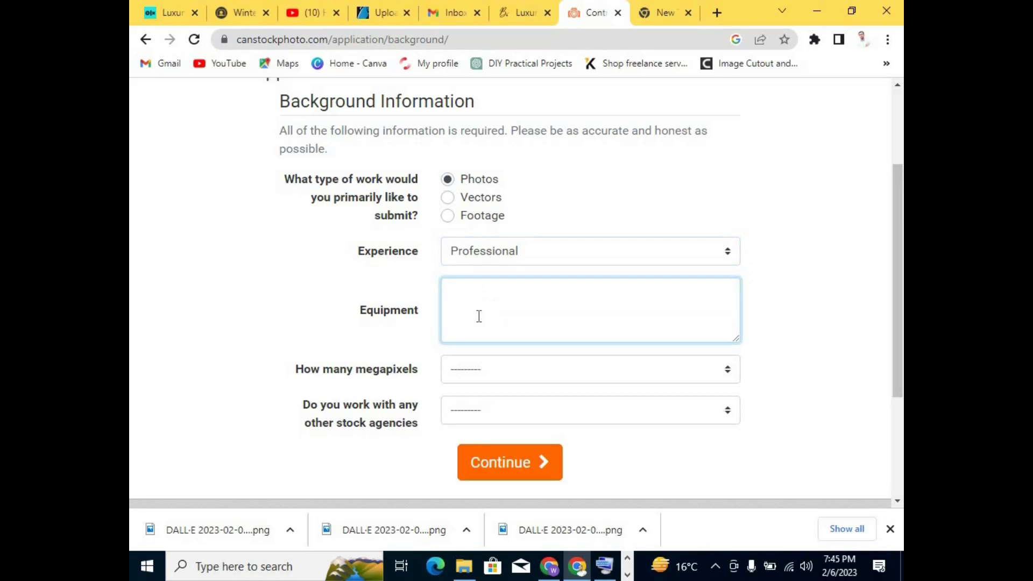
{"action": "type", "text": "pixbay.com"}
Set the number of megapixels to 6-8.
{"action": "left_click", "coordinate": [471, 382]}
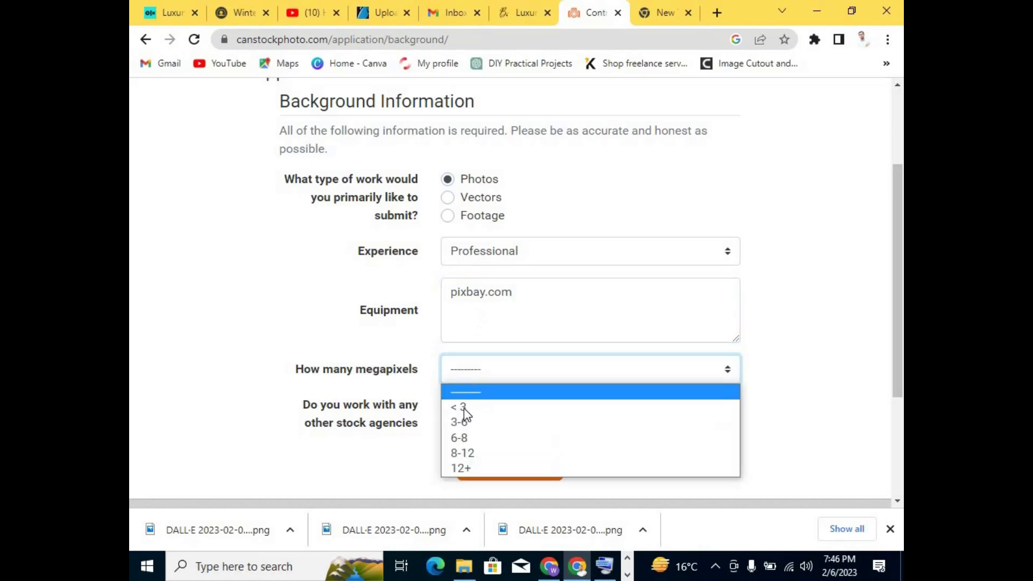
{"action": "left_click", "coordinate": [462, 439]}
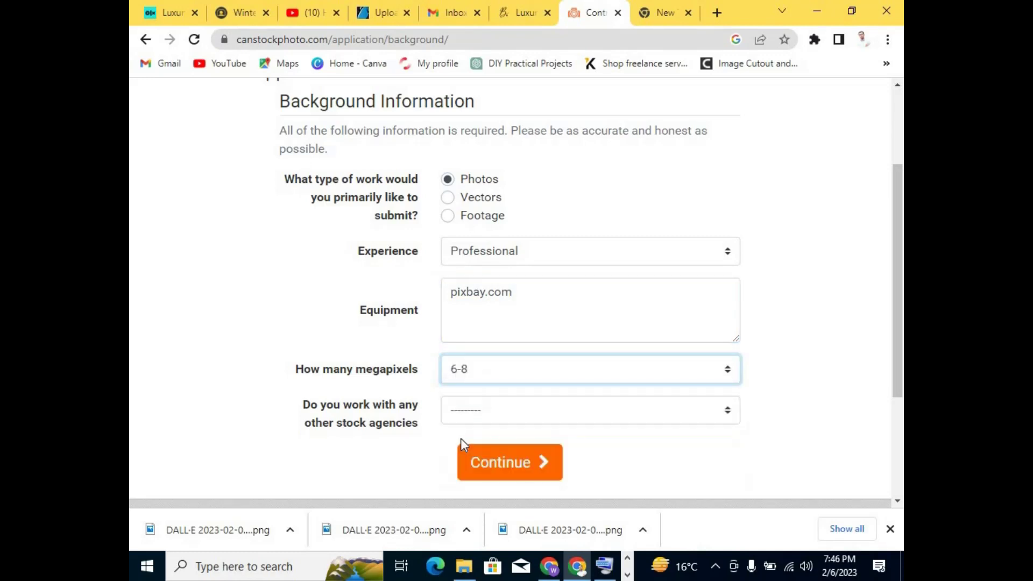
{"action": "left_click", "coordinate": [608, 374]}
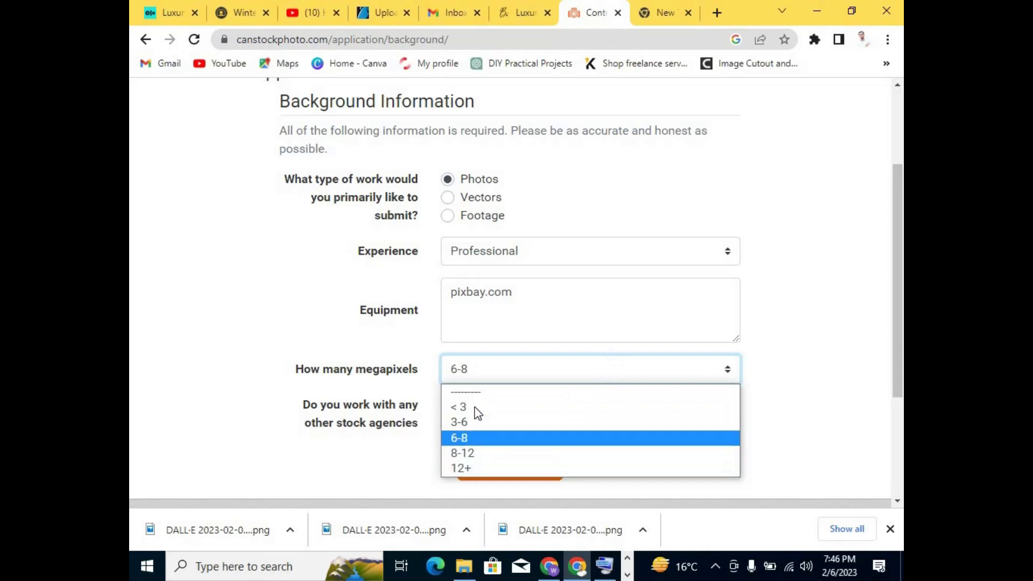
{"action": "left_click", "coordinate": [473, 370]}
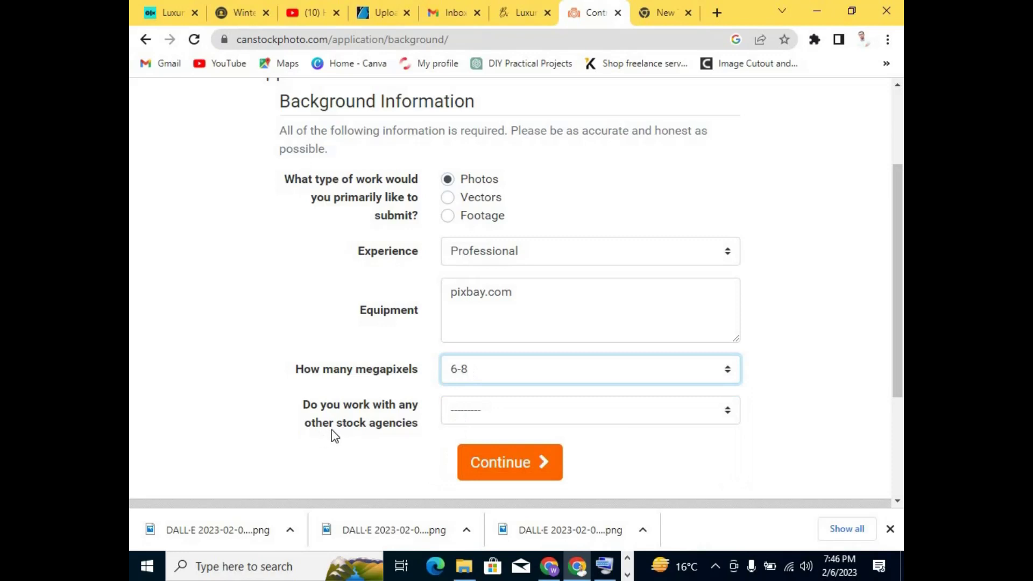
Answer No to working with other stock agencies and continue to the Sample Work page.
{"action": "left_click", "coordinate": [472, 410]}
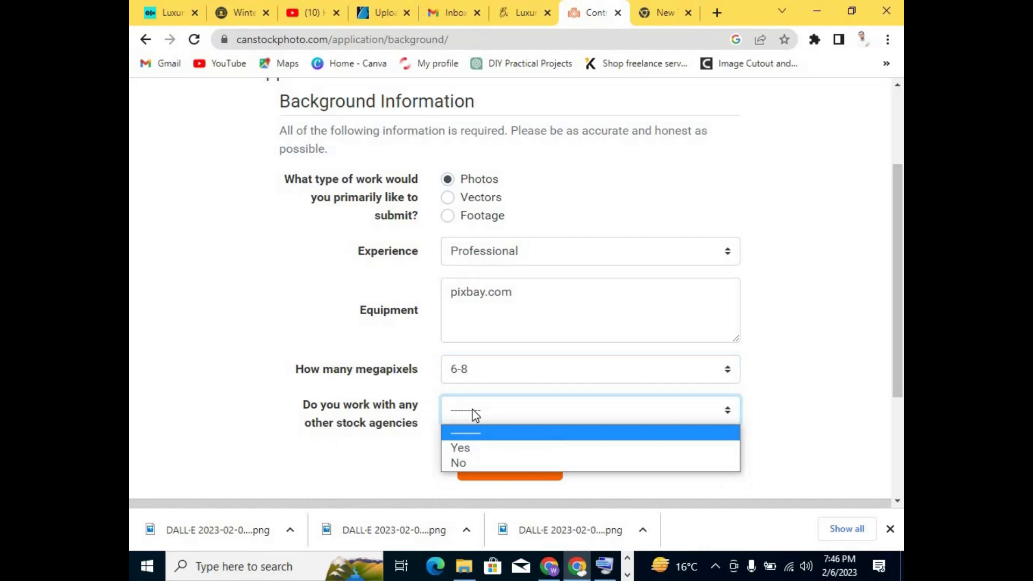
{"action": "left_click", "coordinate": [460, 462]}
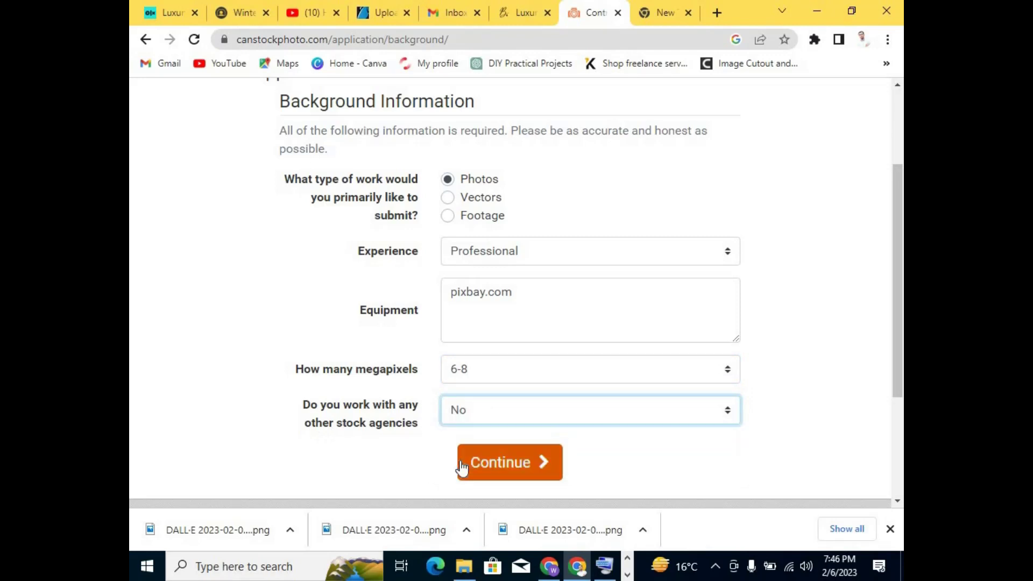
{"action": "left_click", "coordinate": [496, 473]}
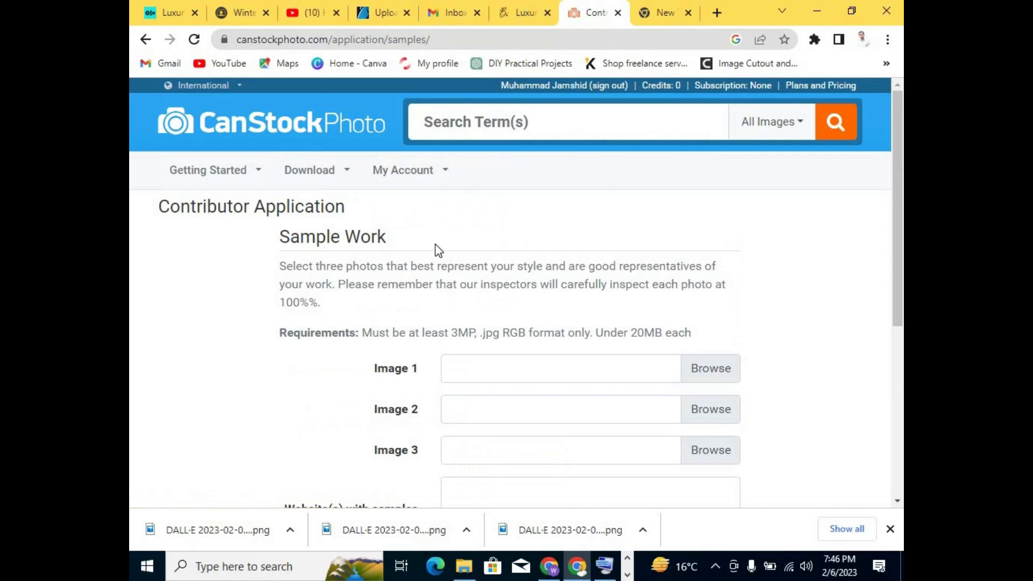
{"action": "left_click_drag", "start_coordinate": [318, 241], "coordinate": [402, 252]}
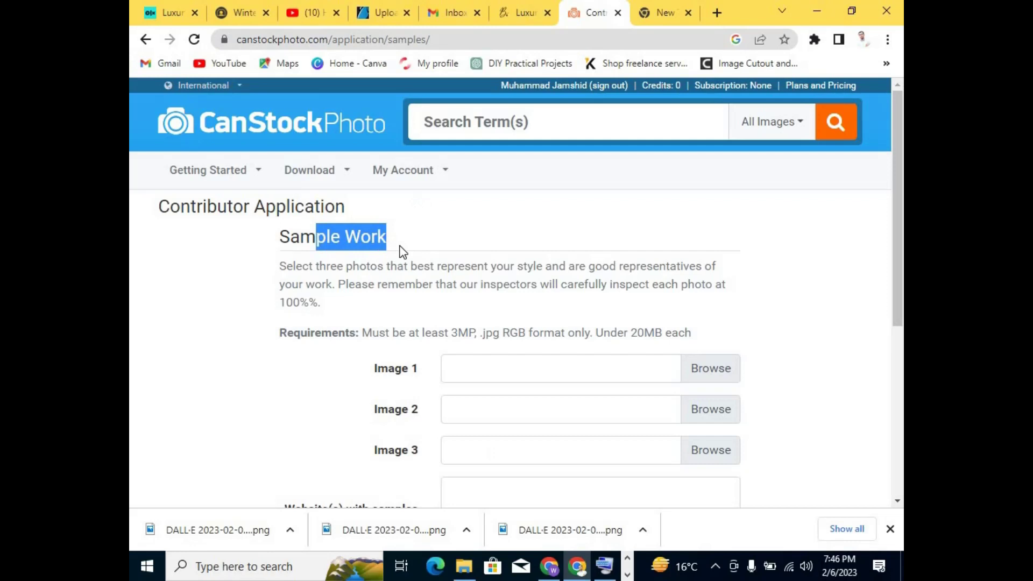
Examine the resolution, file format and size requirements for the sample photos.
{"action": "left_click", "coordinate": [400, 249]}
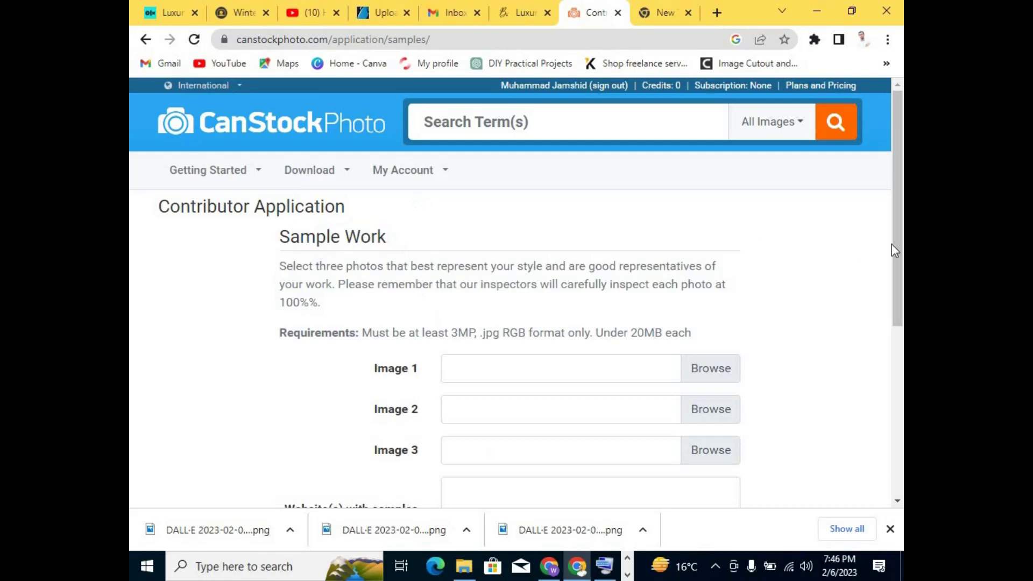
{"action": "left_click_drag", "start_coordinate": [902, 228], "coordinate": [901, 298]}
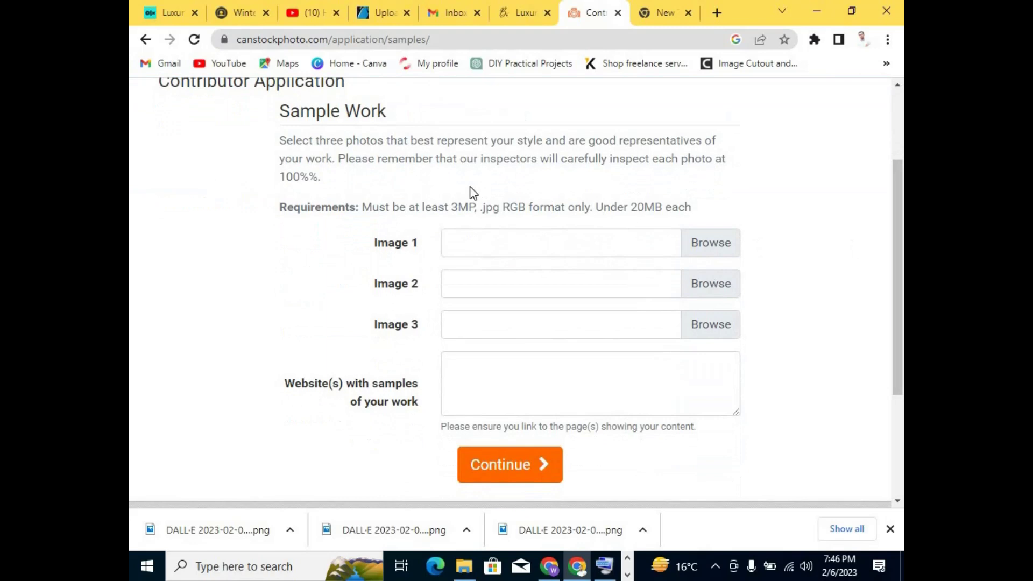
{"action": "double_click", "coordinate": [463, 206]}
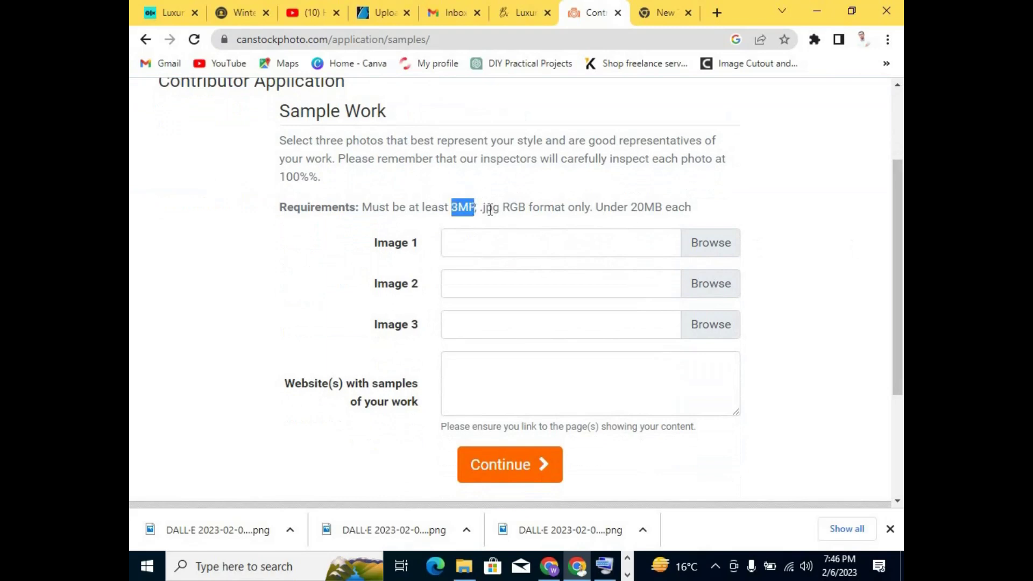
{"action": "left_click_drag", "start_coordinate": [491, 209], "coordinate": [521, 208]}
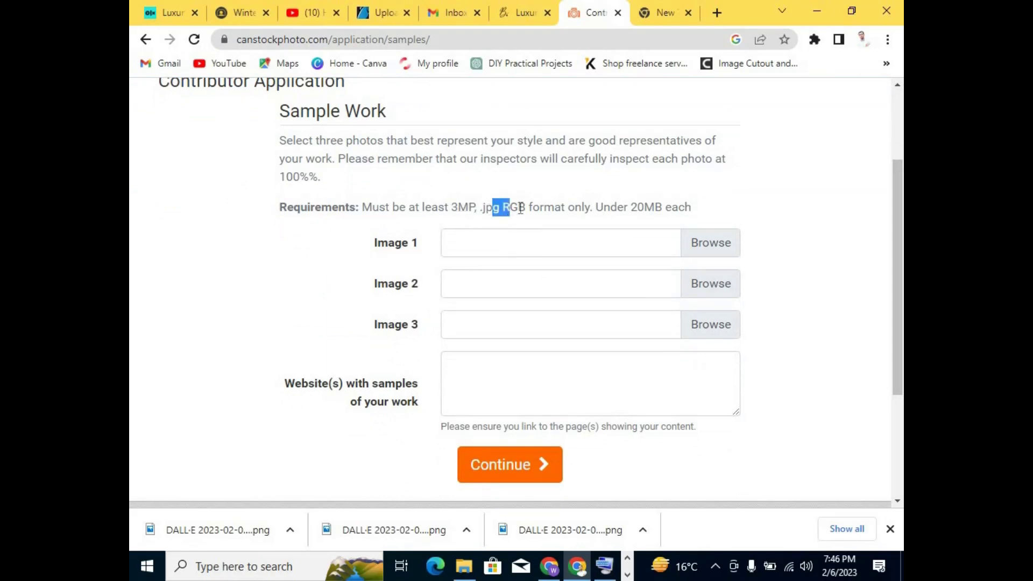
{"action": "left_click", "coordinate": [652, 207]}
Show all file types in the Music folder and attach Untitled design (4).png as Image 1.
{"action": "left_click_drag", "start_coordinate": [902, 230], "coordinate": [887, 271]}
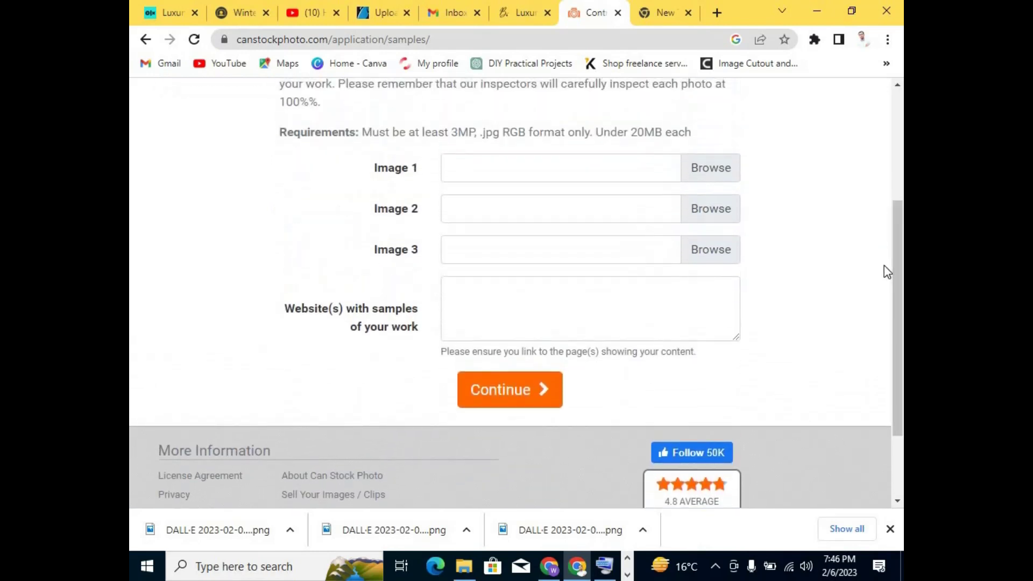
{"action": "left_click", "coordinate": [715, 168]}
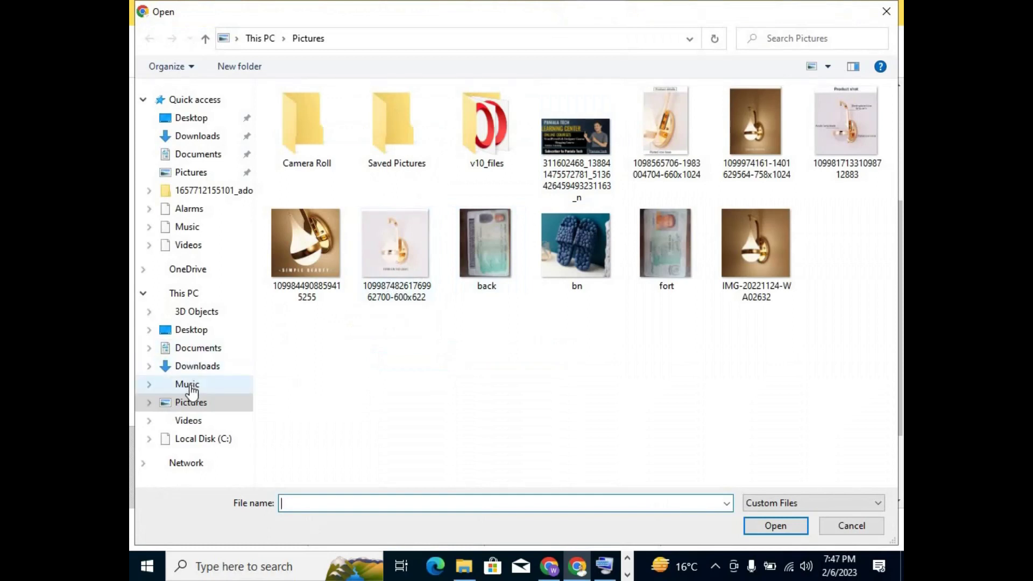
{"action": "left_click", "coordinate": [192, 392]}
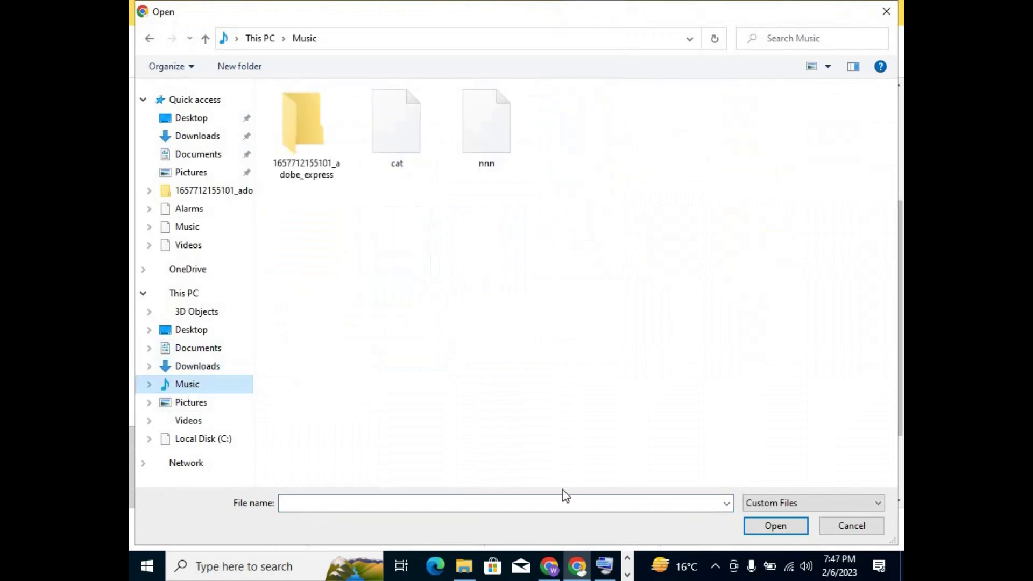
{"action": "left_click", "coordinate": [778, 505]}
{"action": "left_click", "coordinate": [759, 530]}
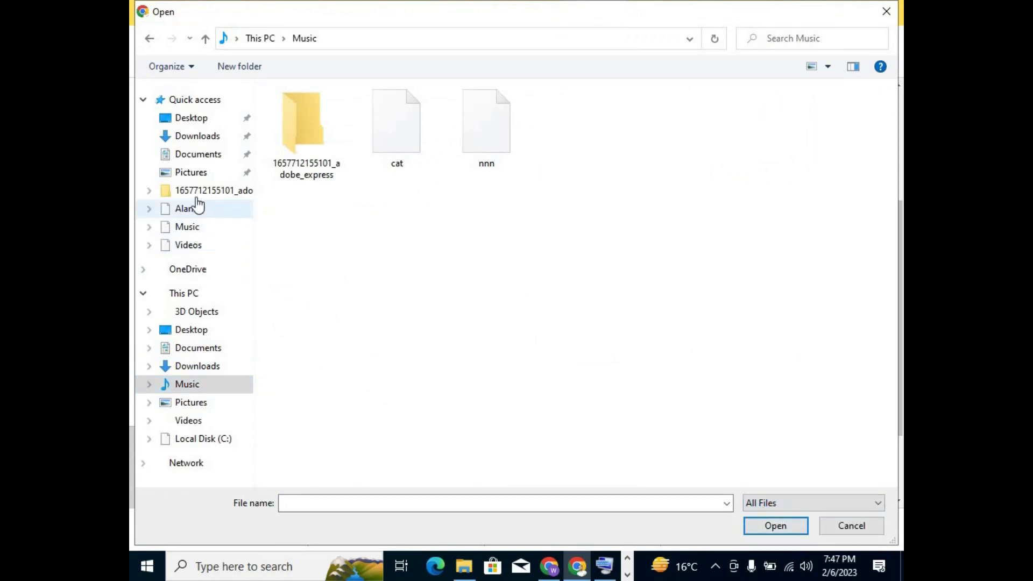
{"action": "left_click", "coordinate": [191, 173]}
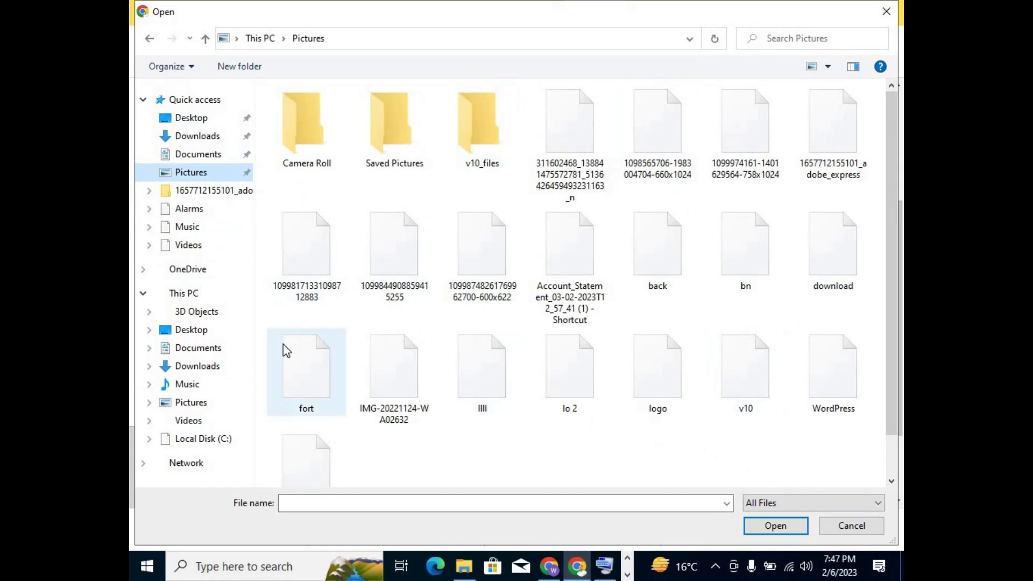
{"action": "left_click", "coordinate": [196, 391]}
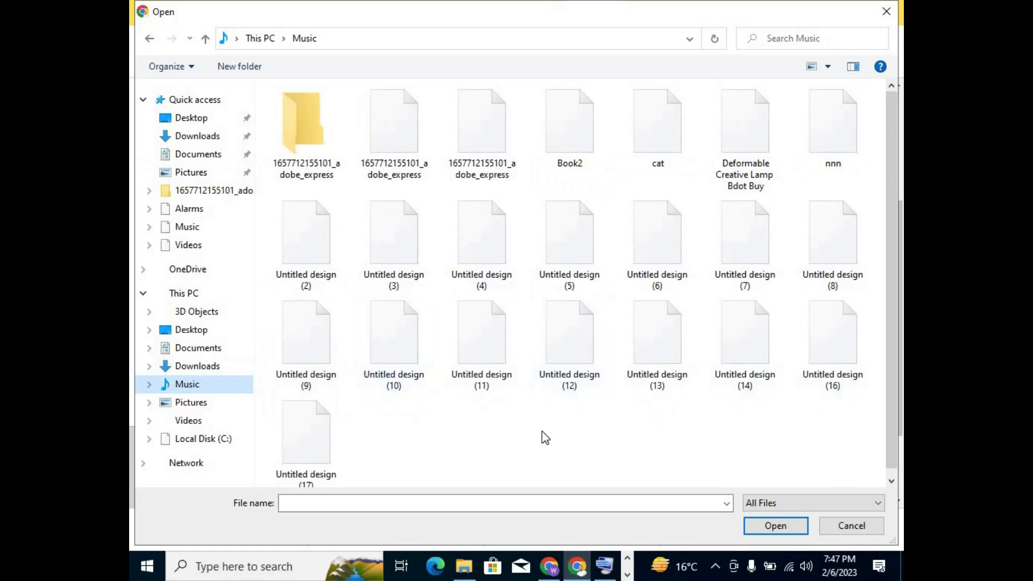
{"action": "left_click", "coordinate": [487, 269]}
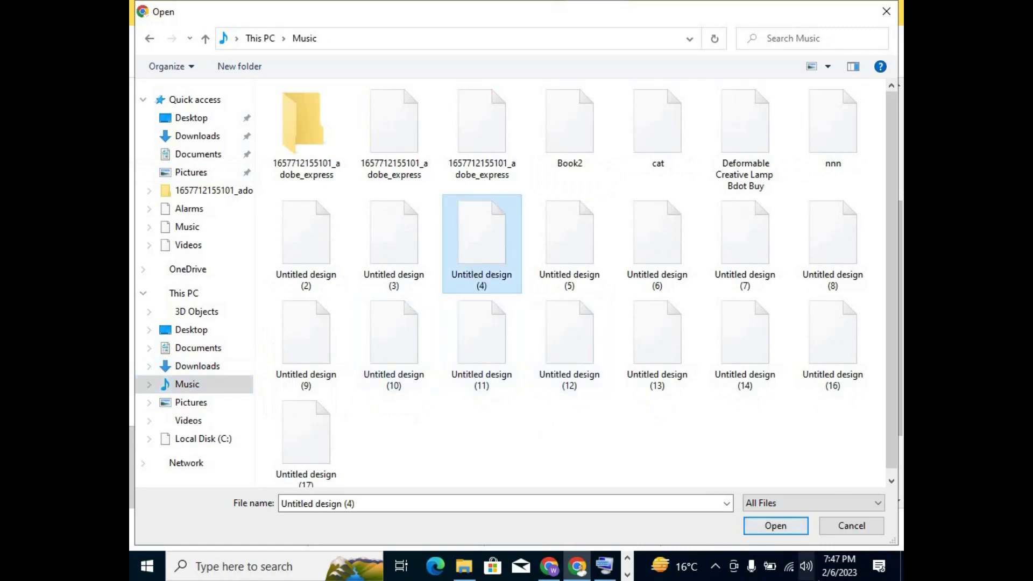
{"action": "left_click", "coordinate": [772, 526]}
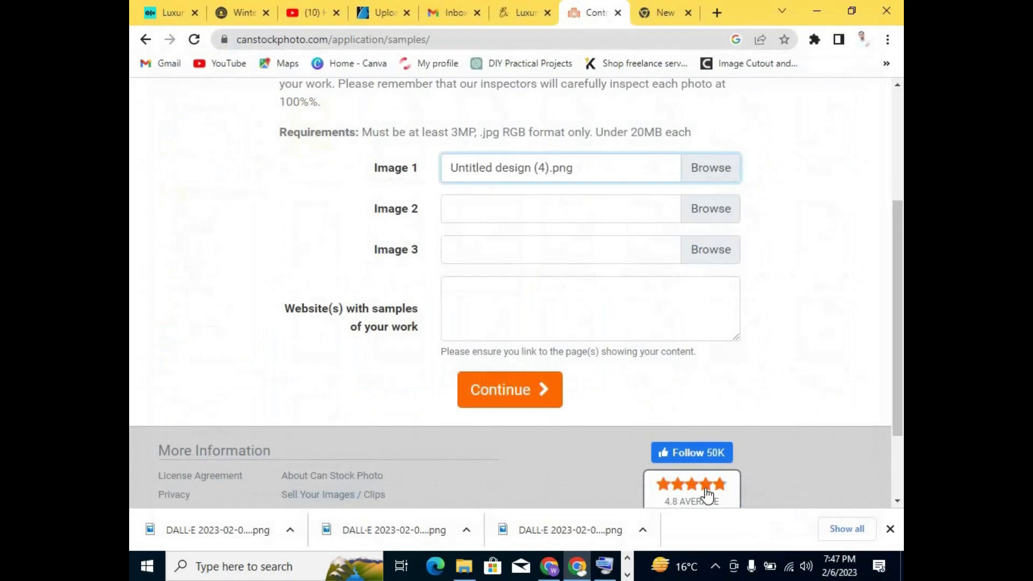
Attach nnn.jpg as Image 2 and cat.jpg as Image 3 from the Music folder.
{"action": "left_click", "coordinate": [718, 207]}
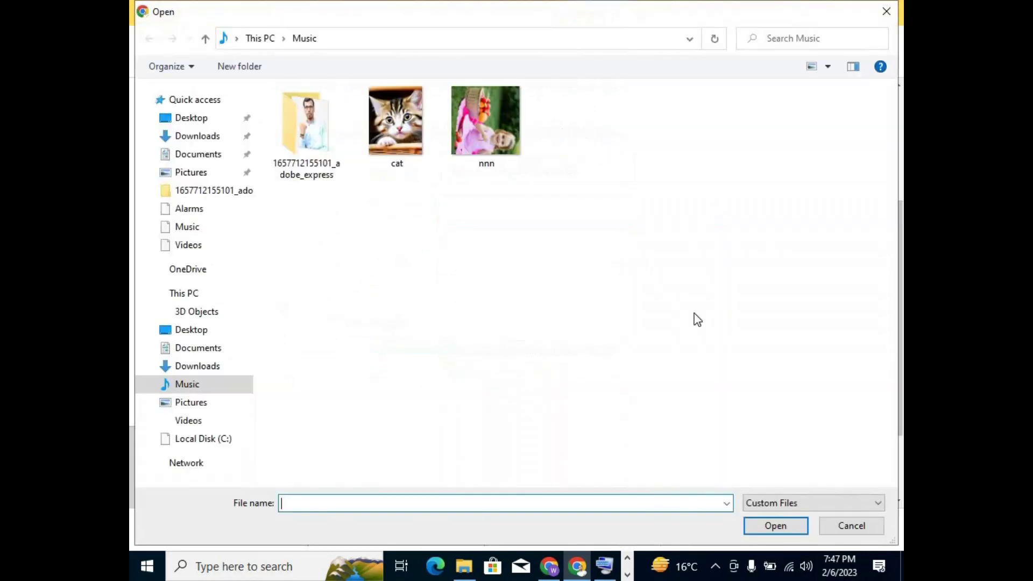
{"action": "double_click", "coordinate": [480, 107]}
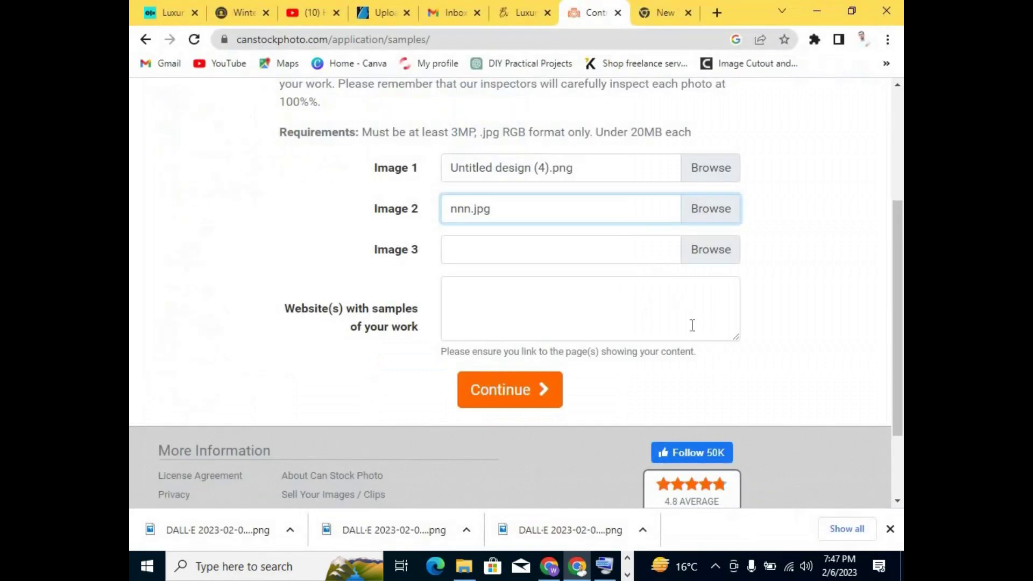
{"action": "left_click", "coordinate": [707, 259]}
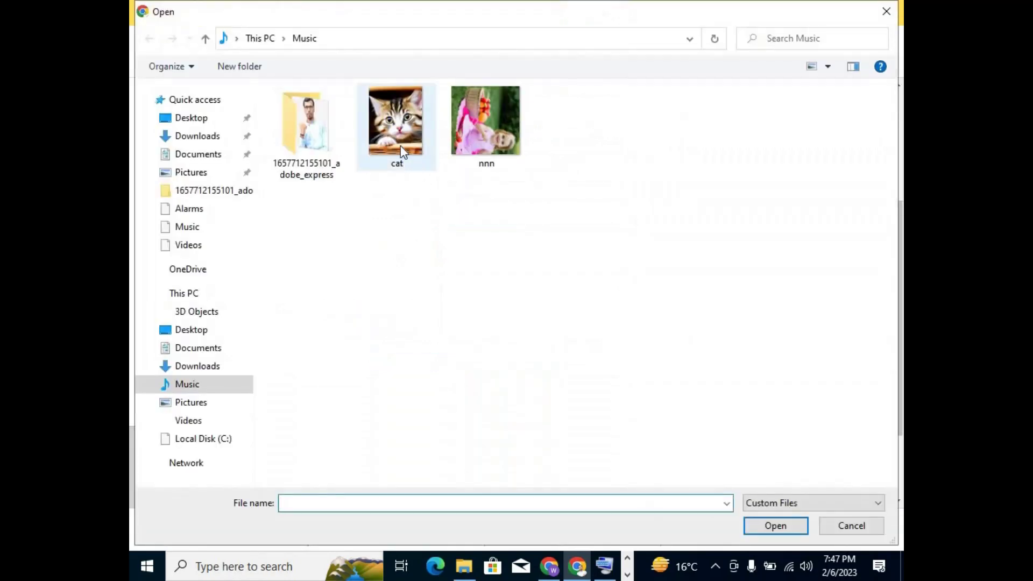
{"action": "left_click", "coordinate": [400, 145]}
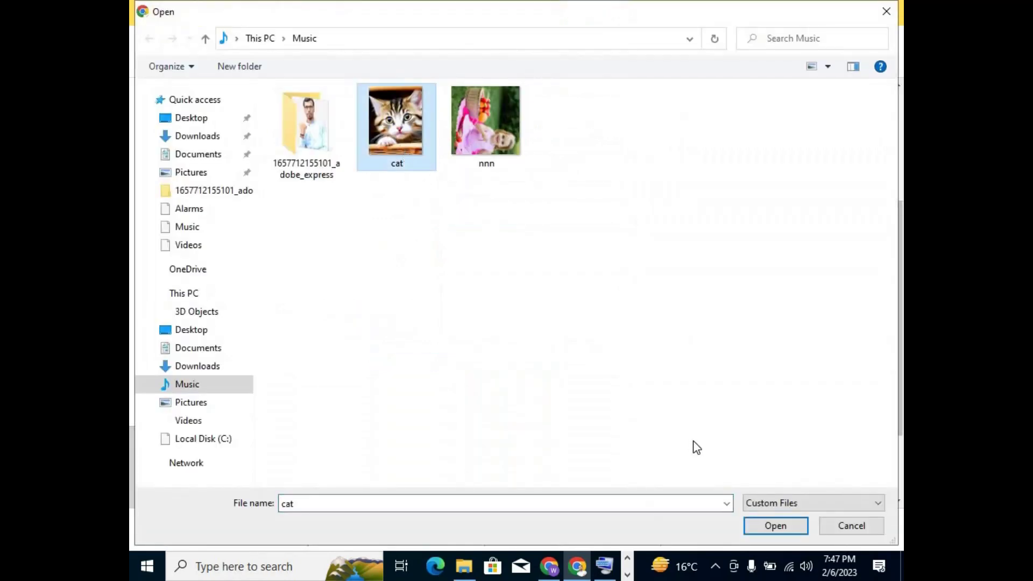
{"action": "left_click", "coordinate": [761, 529]}
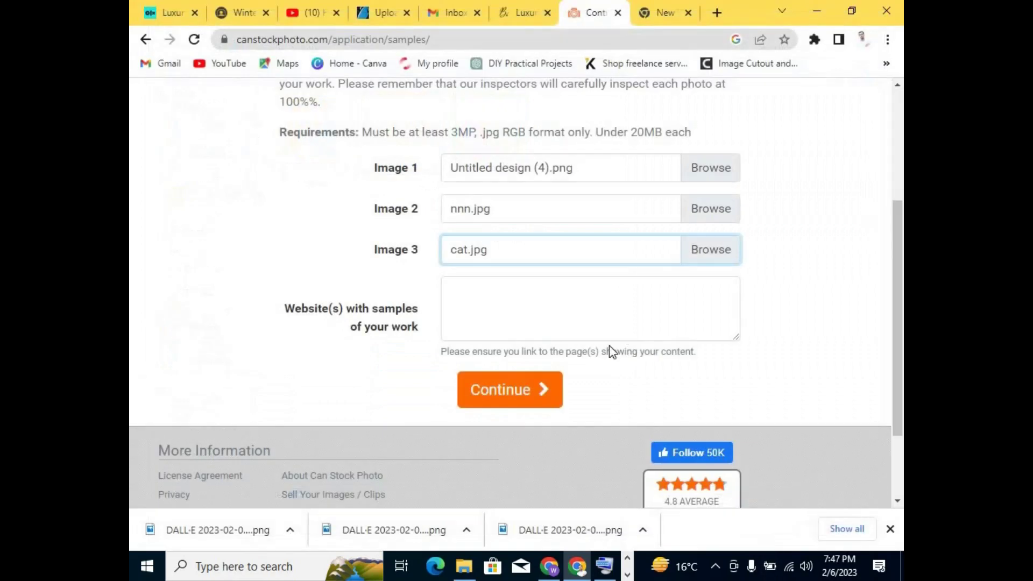
Load unsplash.com in the other browser tab and copy its web address.
{"action": "left_click", "coordinate": [525, 320]}
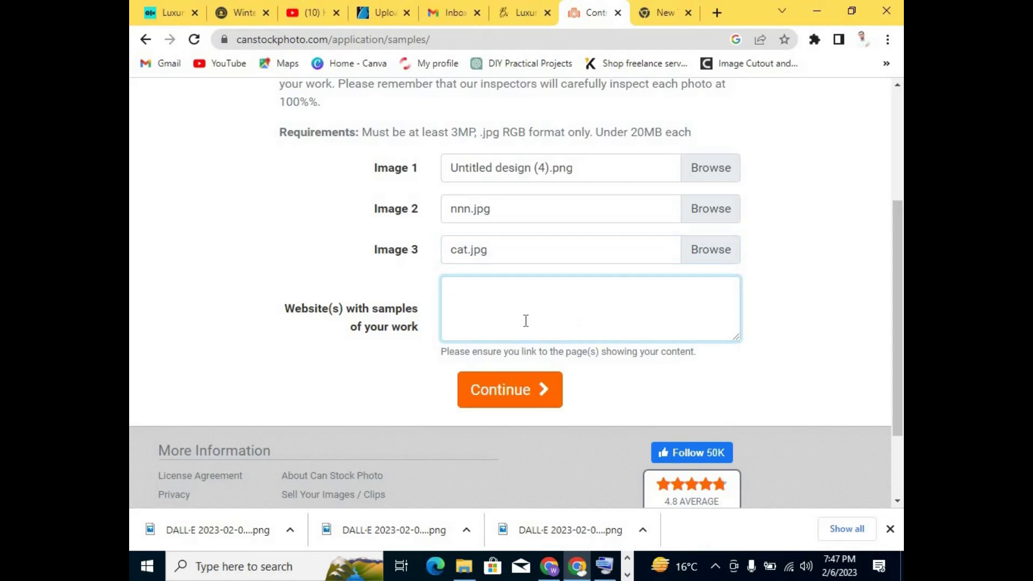
{"action": "type", "text": "un"}
{"action": "left_click", "coordinate": [649, 36]}
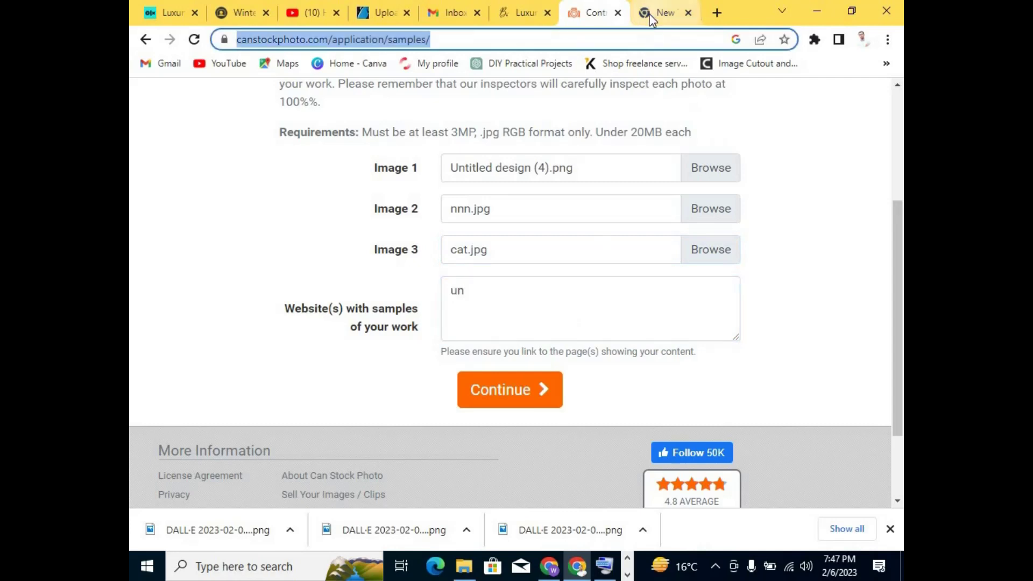
{"action": "left_click", "coordinate": [658, 13]}
{"action": "key", "text": "ctrl+a"}
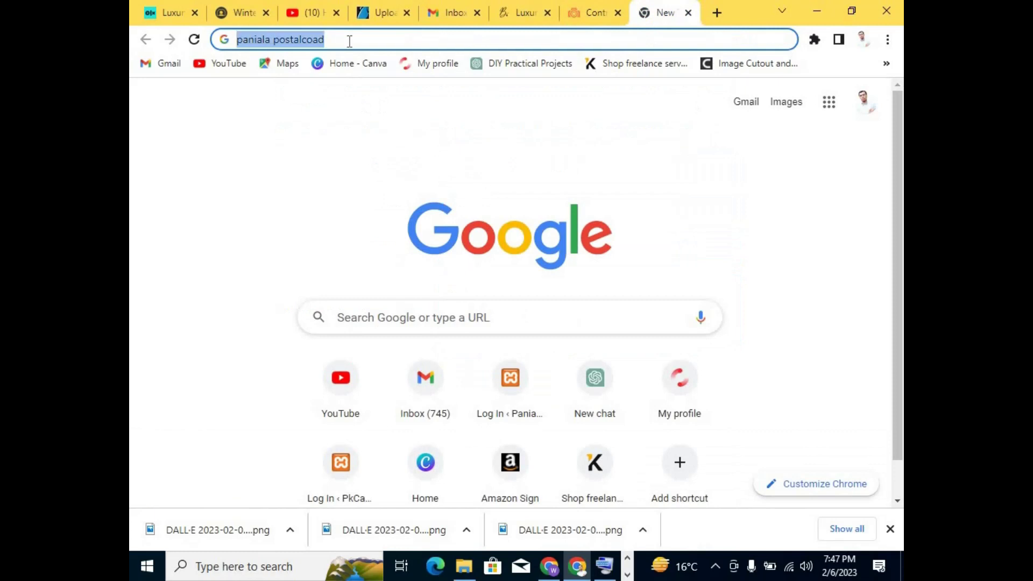
{"action": "type", "text": "un"}
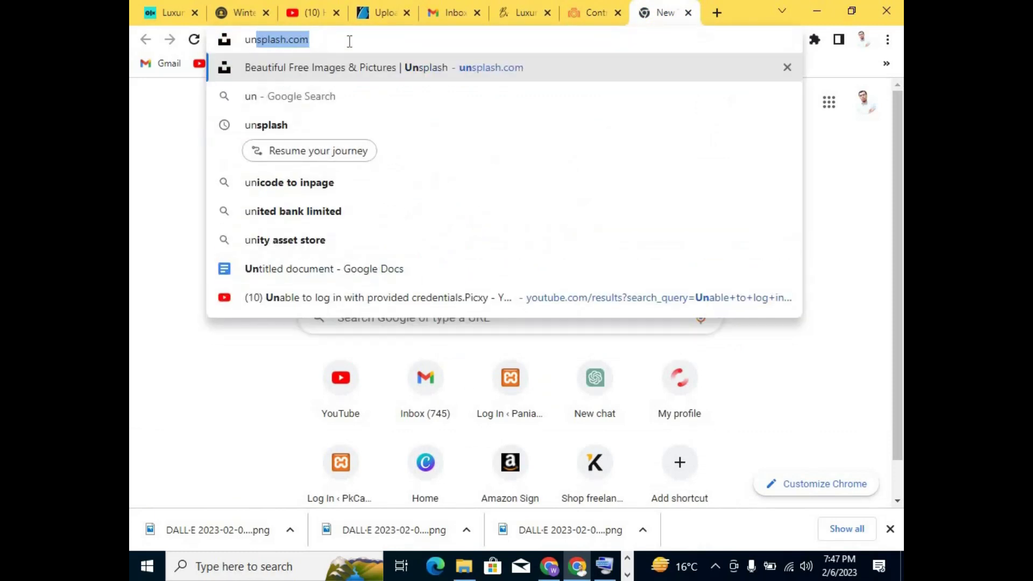
{"action": "key", "text": "Return"}
{"action": "left_click", "coordinate": [342, 39]}
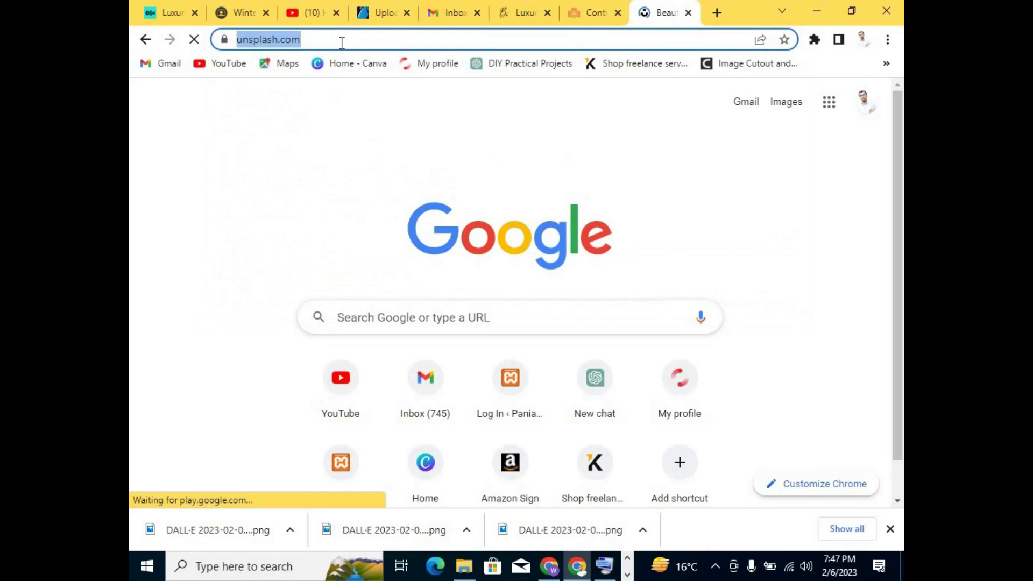
{"action": "right_click", "coordinate": [341, 44]}
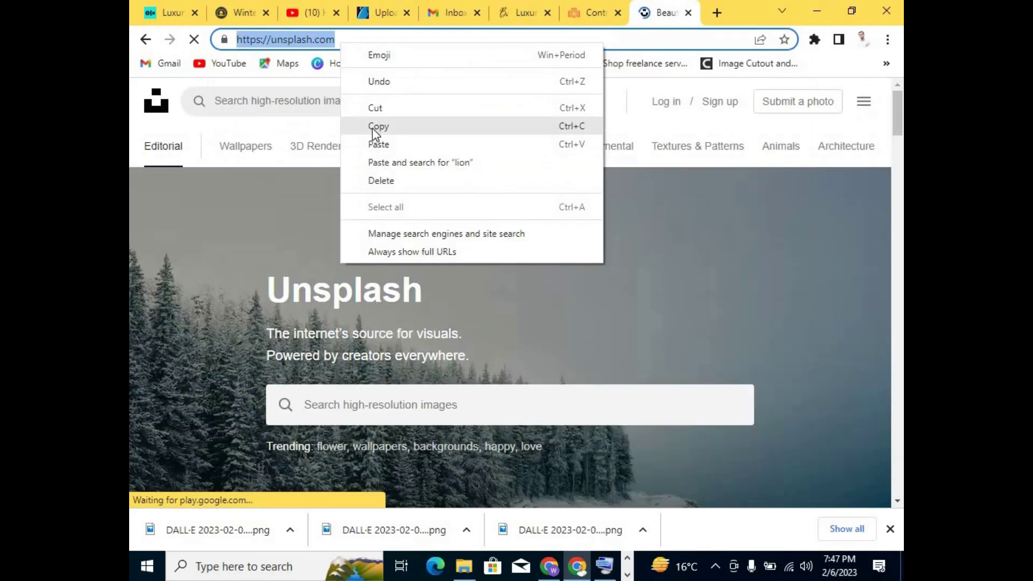
{"action": "left_click", "coordinate": [375, 128]}
Replace the sample website entry in the application with the copied address, trimmed to unsplash.com.
{"action": "left_click", "coordinate": [584, 14]}
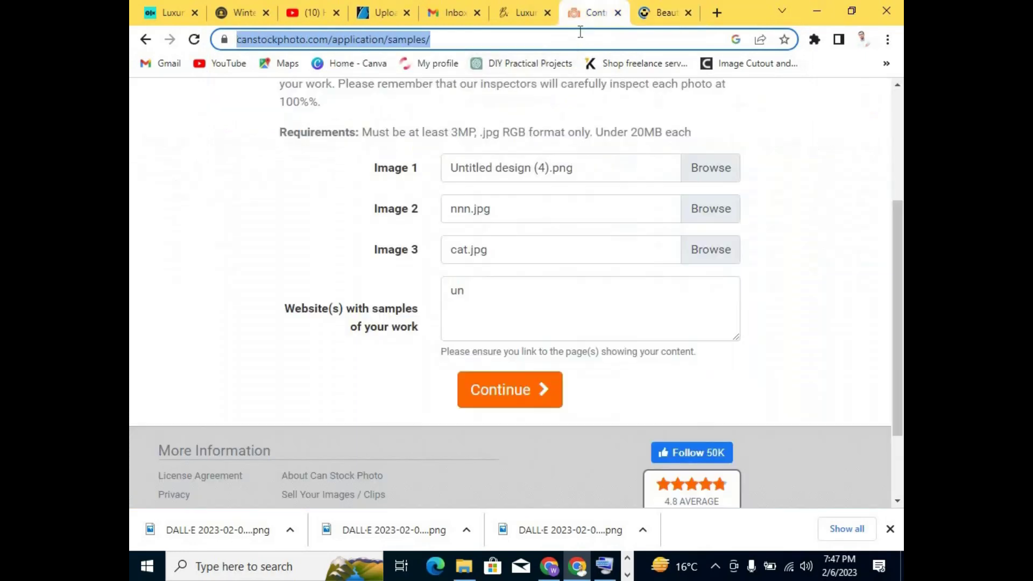
{"action": "double_click", "coordinate": [547, 309]}
{"action": "right_click", "coordinate": [541, 307]}
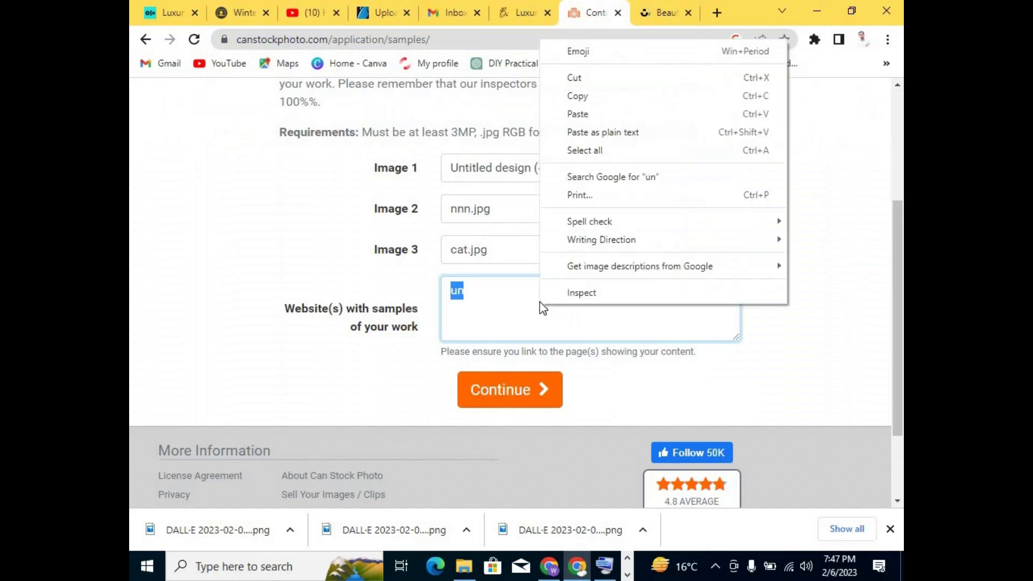
{"action": "left_click", "coordinate": [578, 114]}
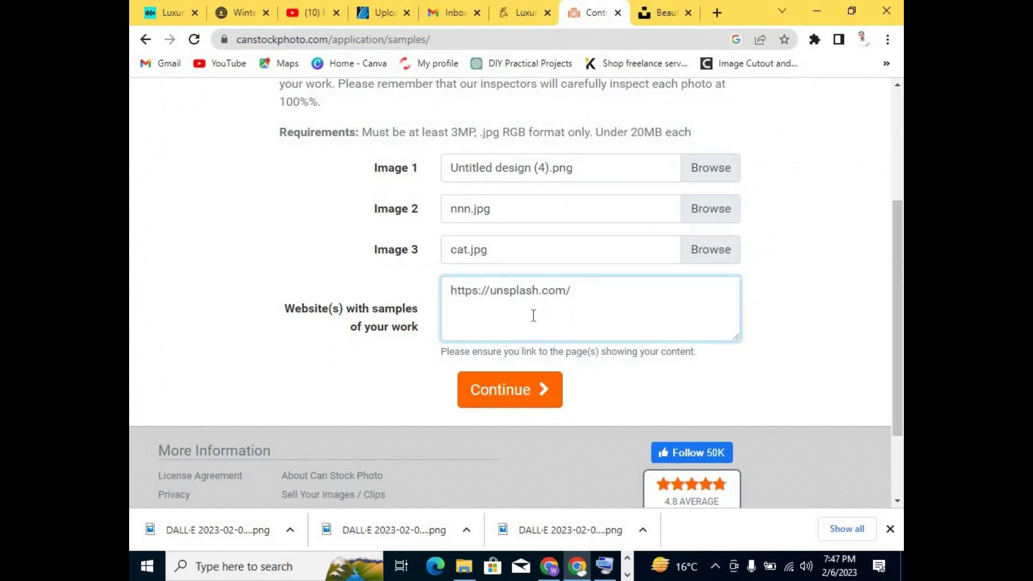
{"action": "left_click_drag", "start_coordinate": [566, 290], "coordinate": [598, 289]}
{"action": "key", "text": "BackSpace"}
{"action": "left_click_drag", "start_coordinate": [490, 291], "coordinate": [451, 291]}
{"action": "key", "text": "BackSpace"}
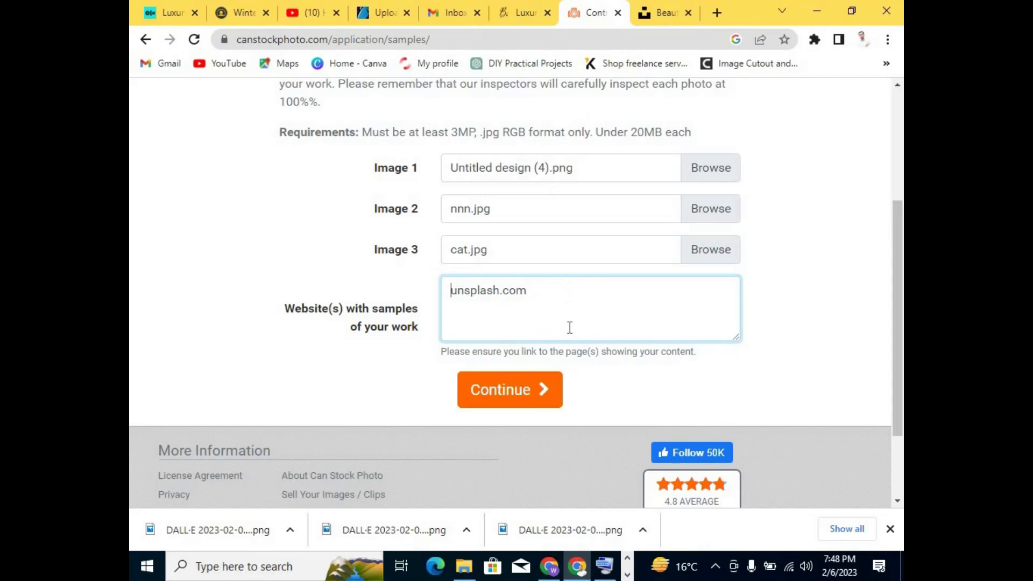
Shorten the sample website entry to unsplash and submit the Sample Work page.
{"action": "double_click", "coordinate": [497, 295]}
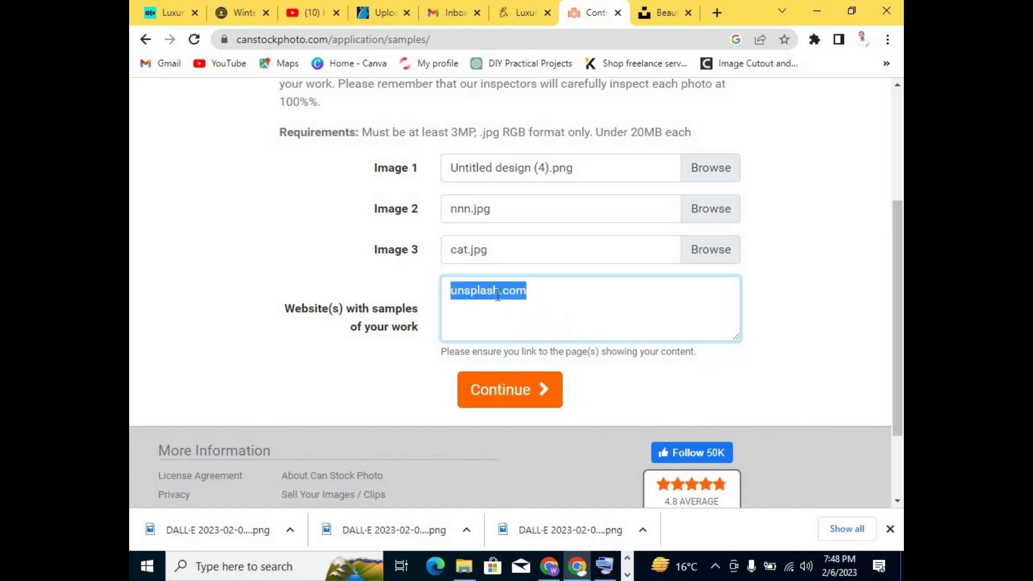
{"action": "left_click", "coordinate": [500, 295]}
{"action": "left_click_drag", "start_coordinate": [500, 295], "coordinate": [530, 289]}
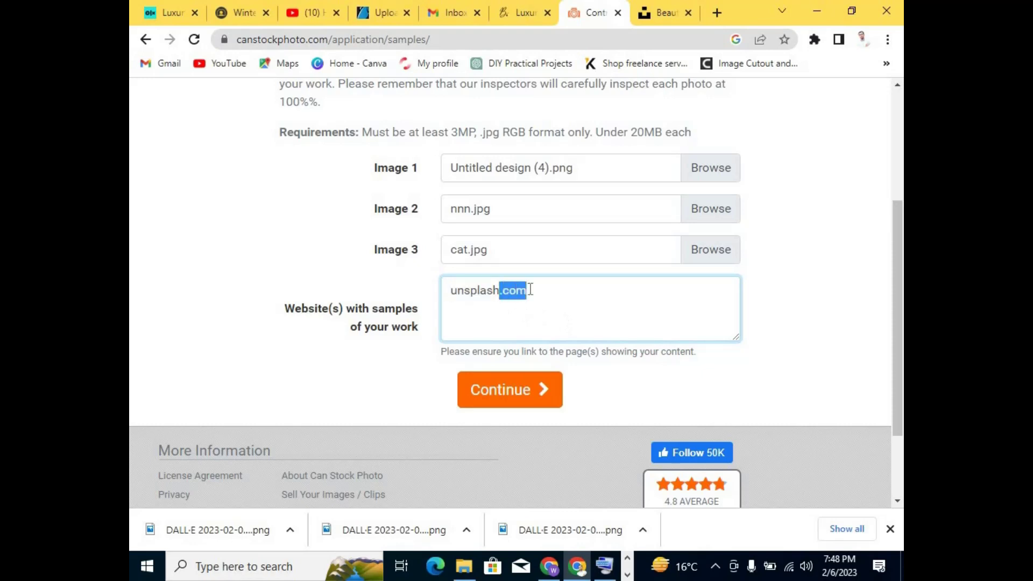
{"action": "key", "text": "BackSpace"}
{"action": "left_click", "coordinate": [520, 397]}
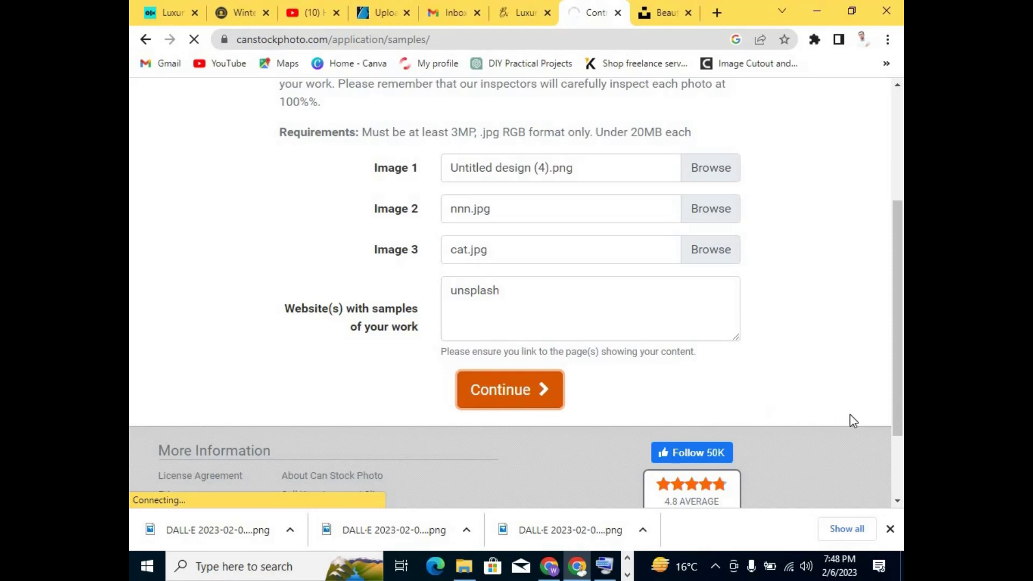
{"action": "scroll", "coordinate": [852, 420], "scroll_direction": "down", "scroll_amount": 2}
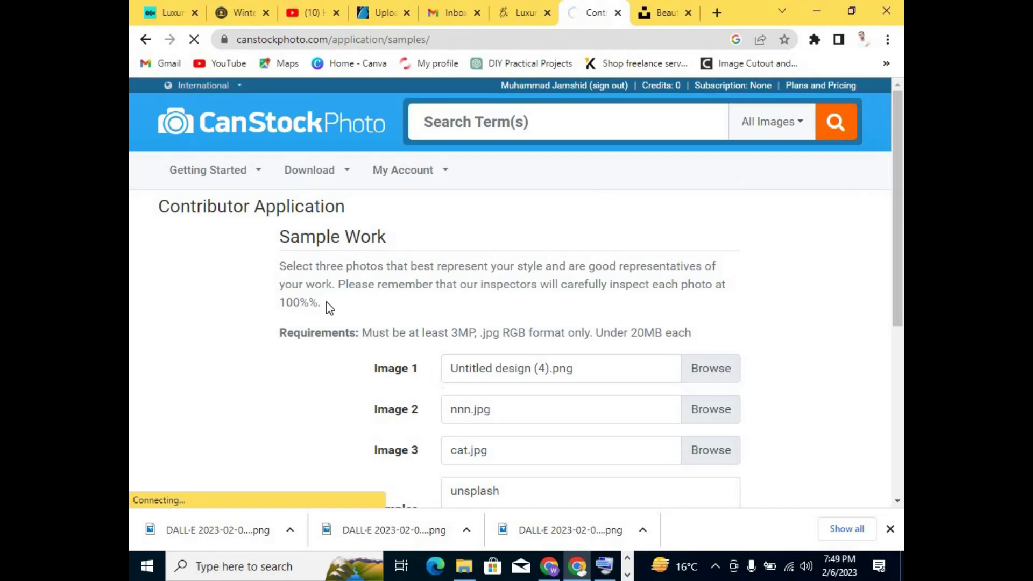
{"action": "left_click", "coordinate": [200, 183]}
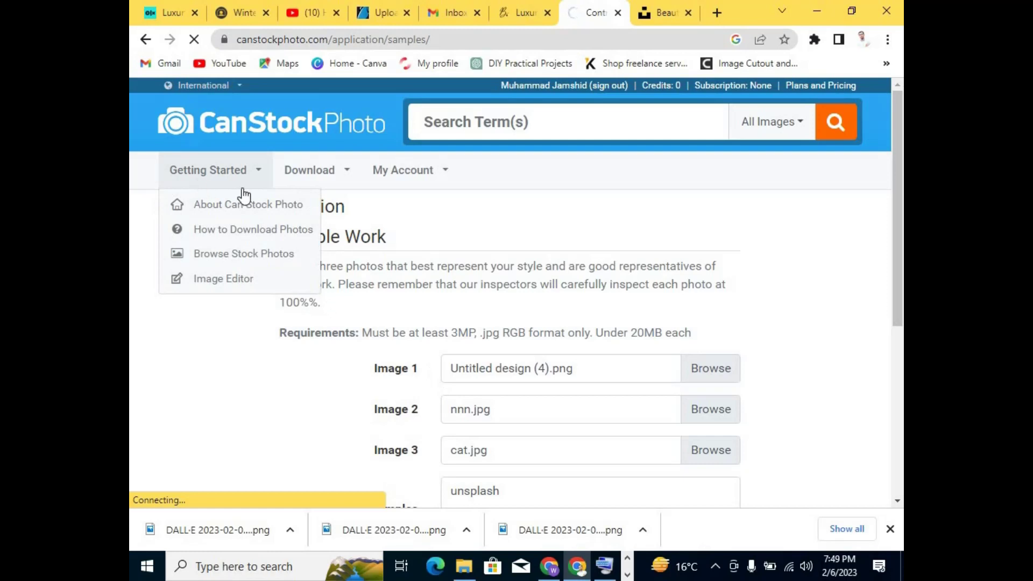
{"action": "left_click", "coordinate": [314, 181]}
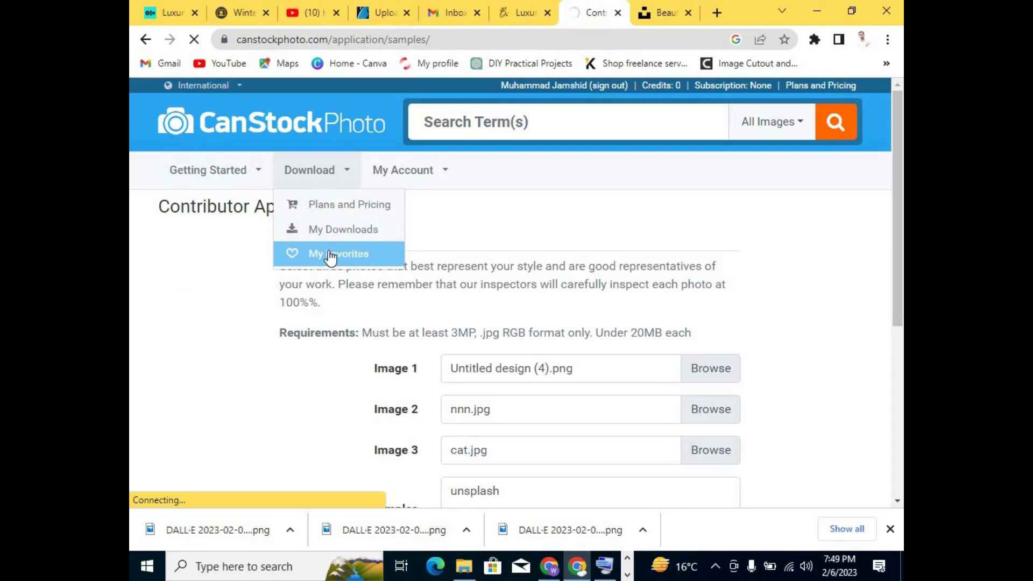
{"action": "left_click", "coordinate": [455, 172]}
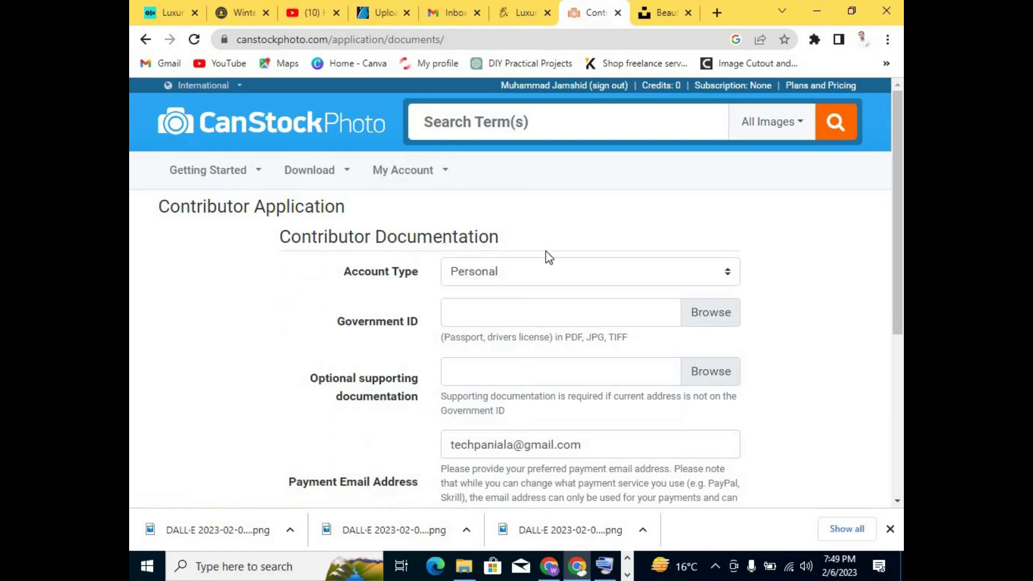
Choose Personal as the account type in the contributor documentation.
{"action": "left_click", "coordinate": [516, 277]}
{"action": "left_click", "coordinate": [500, 293]}
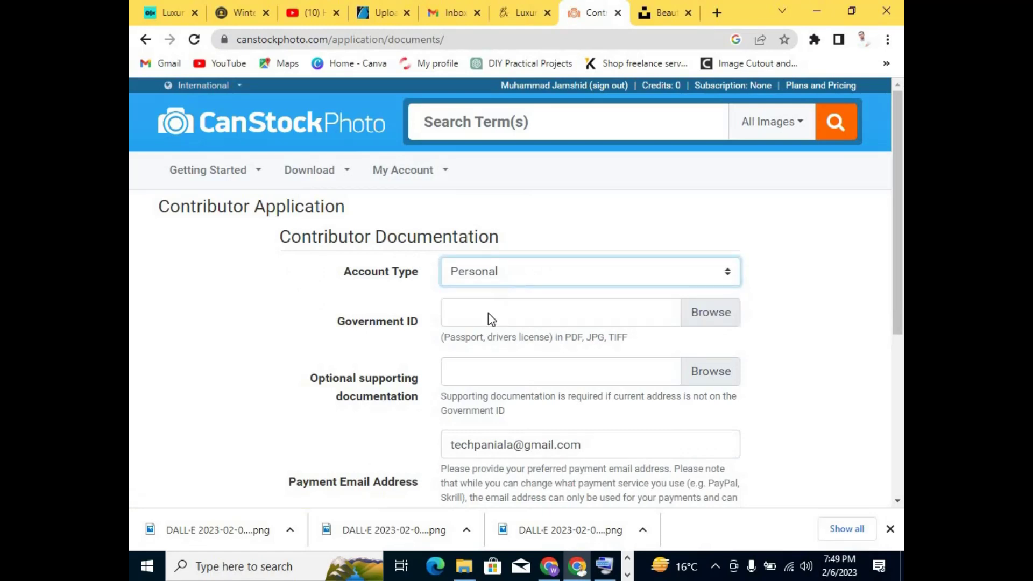
Attach fort.jpg from the Pictures folder as the Government ID file.
{"action": "left_click", "coordinate": [490, 318]}
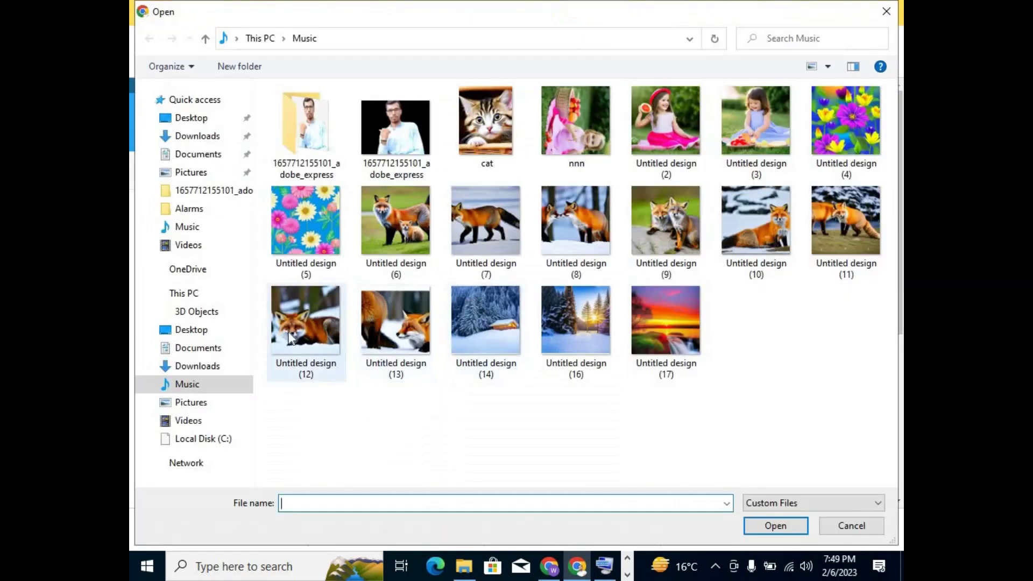
{"action": "left_click", "coordinate": [198, 409]}
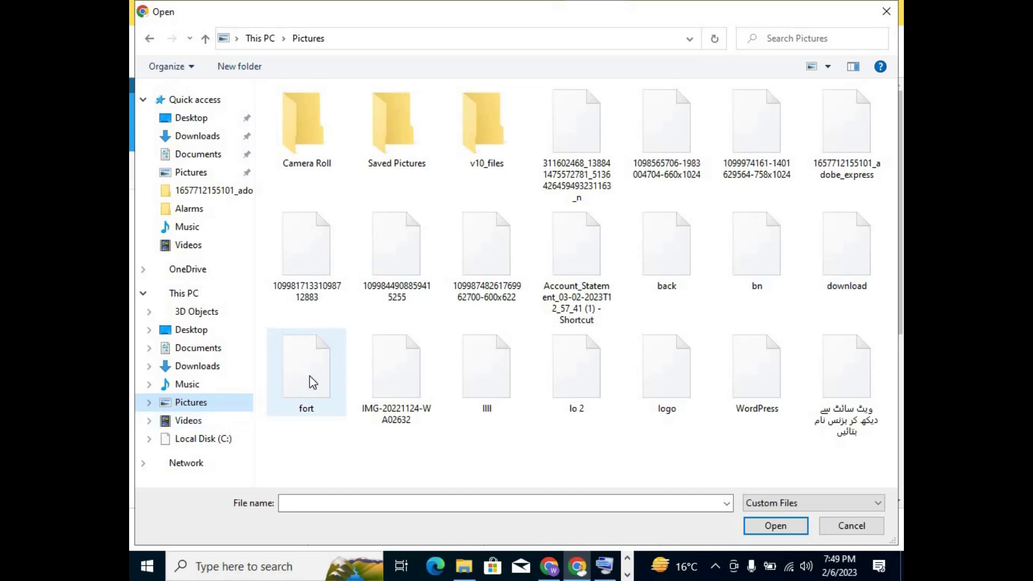
{"action": "left_click", "coordinate": [309, 396]}
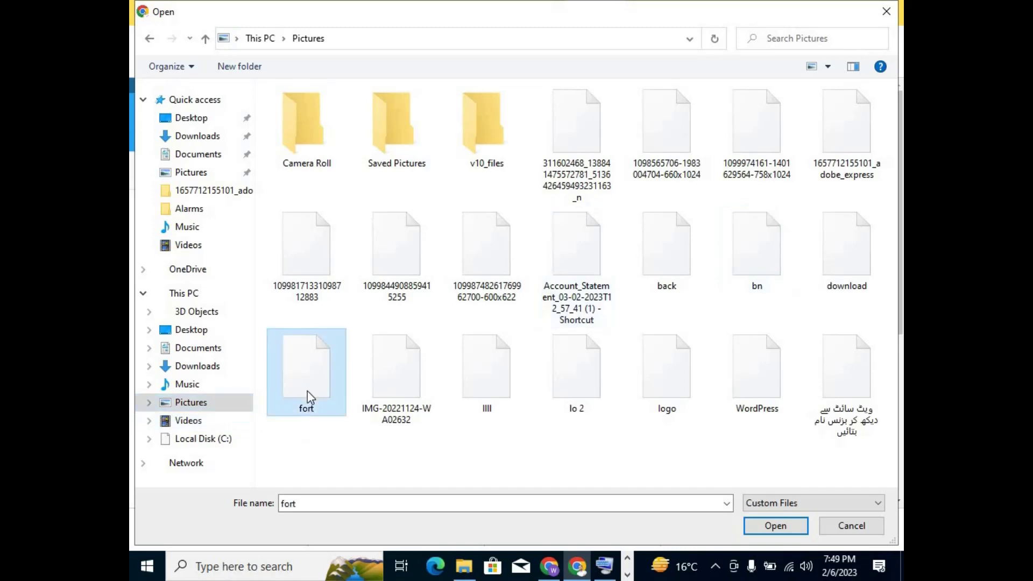
{"action": "left_click", "coordinate": [757, 521]}
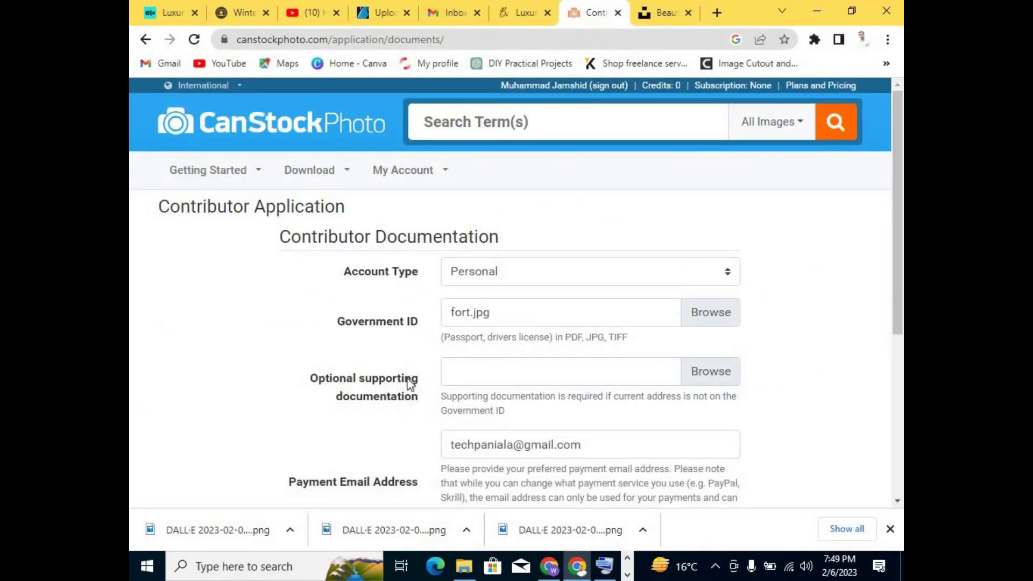
Check the payment email address entry and submit the contributor application.
{"action": "left_click_drag", "start_coordinate": [899, 211], "coordinate": [902, 283]}
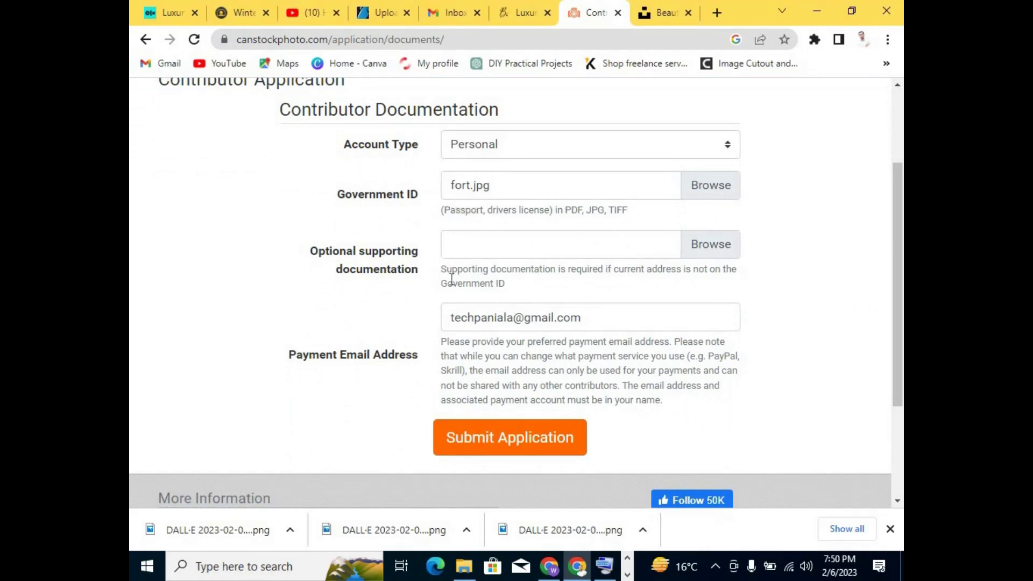
{"action": "left_click", "coordinate": [526, 438]}
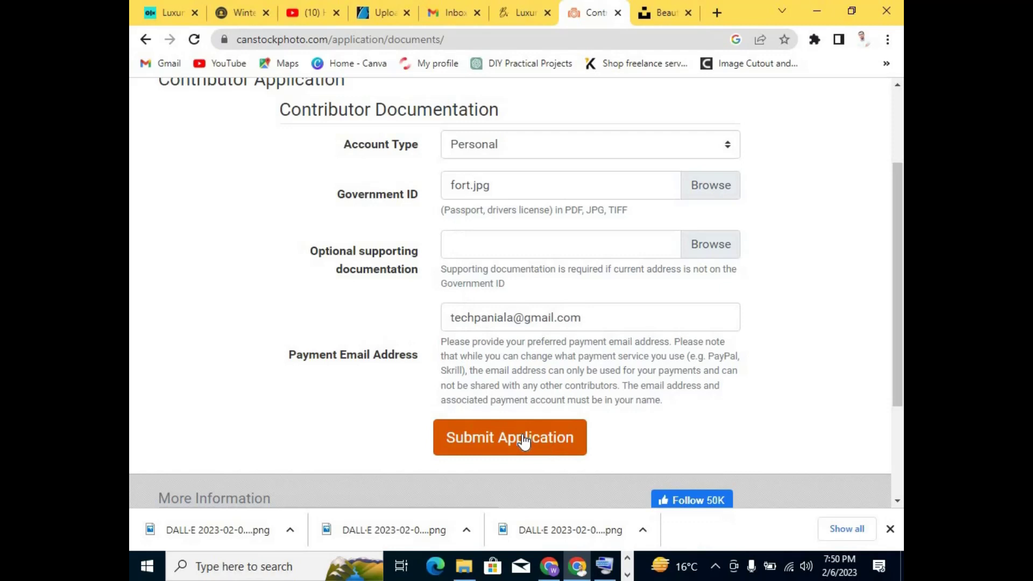
{"action": "left_click_drag", "start_coordinate": [357, 355], "coordinate": [406, 357]}
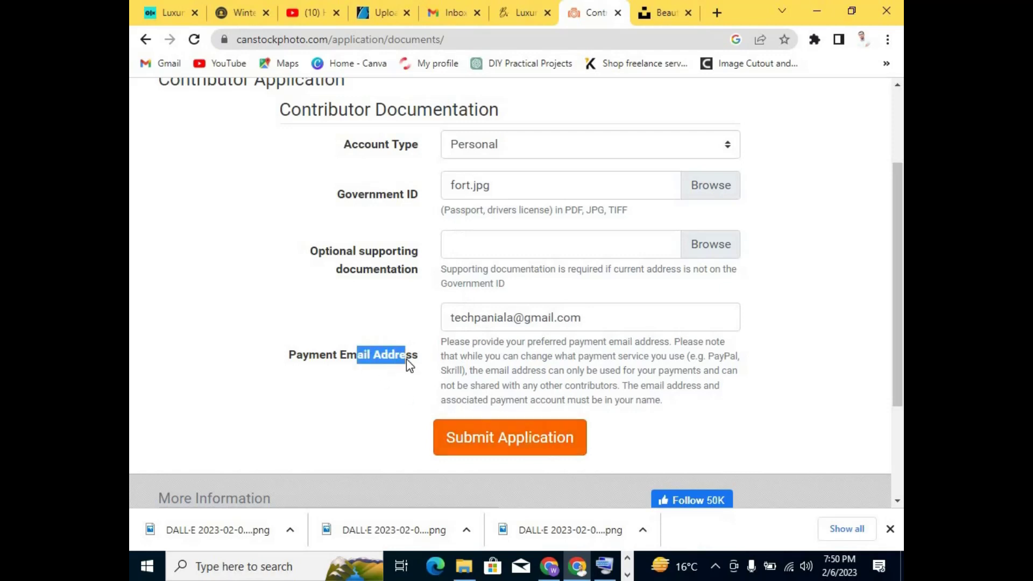
{"action": "left_click", "coordinate": [399, 380]}
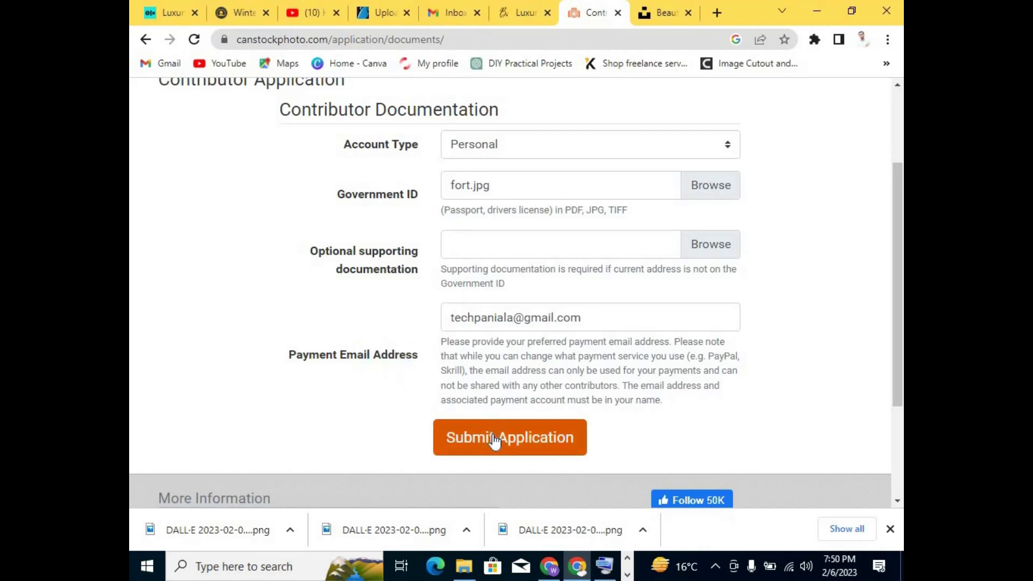
{"action": "left_click", "coordinate": [495, 441]}
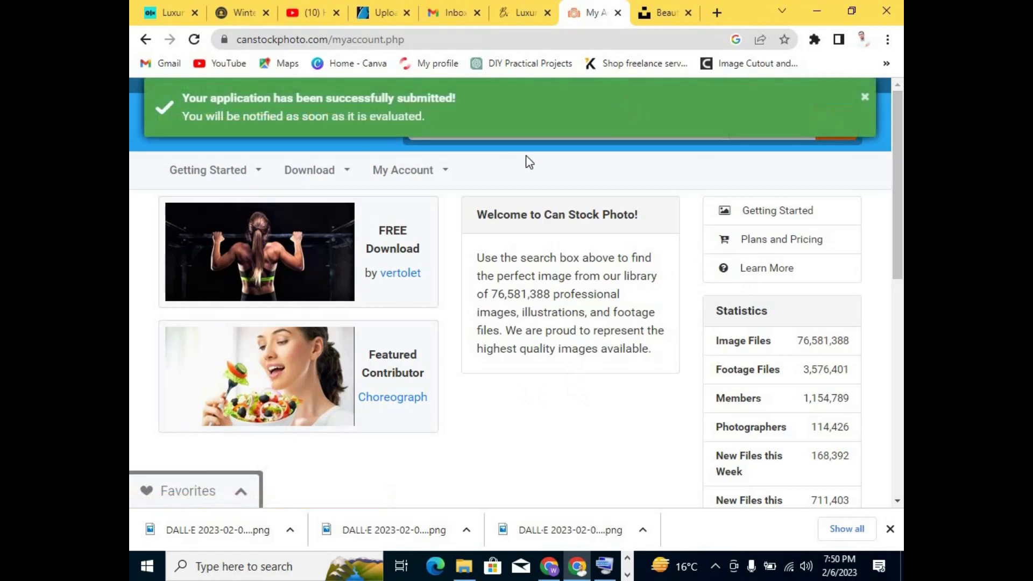
Dismiss the submission notice and examine the account page's welcome text, site statistics and recently purchased and added images.
{"action": "left_click_drag", "start_coordinate": [477, 214], "coordinate": [725, 214]}
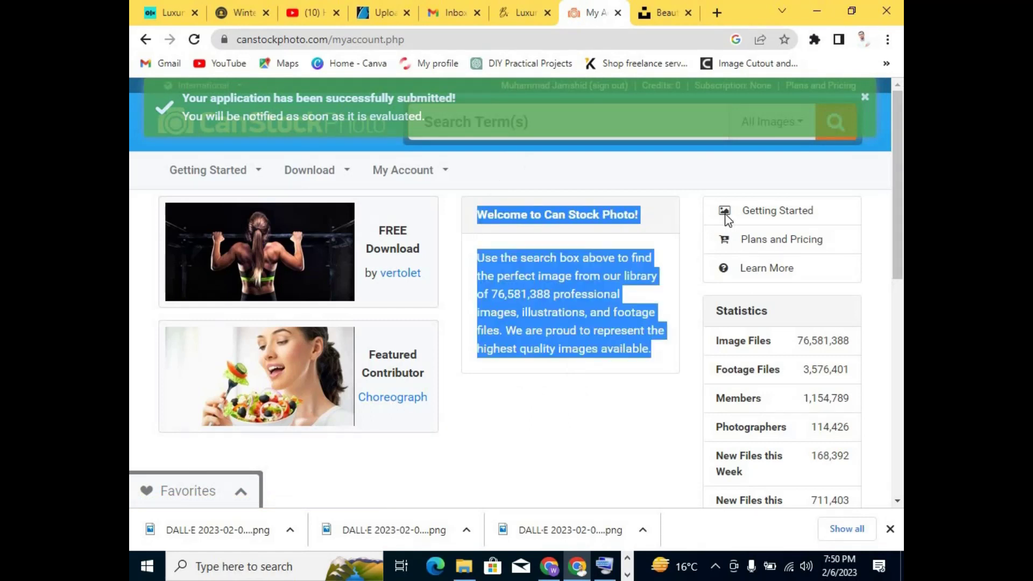
{"action": "left_click", "coordinate": [687, 218]}
{"action": "left_click_drag", "start_coordinate": [519, 257], "coordinate": [583, 382]}
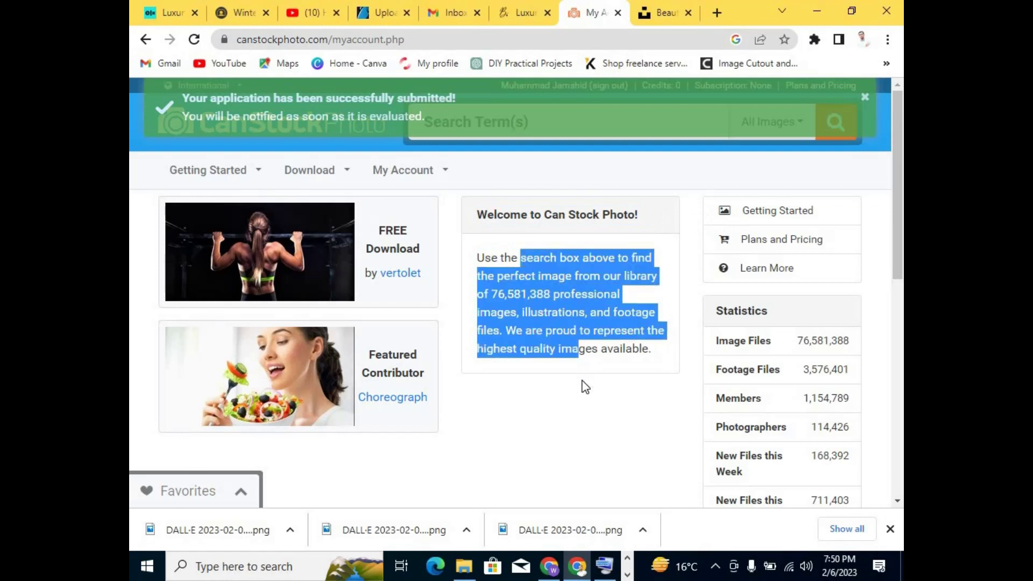
{"action": "left_click", "coordinate": [682, 348]}
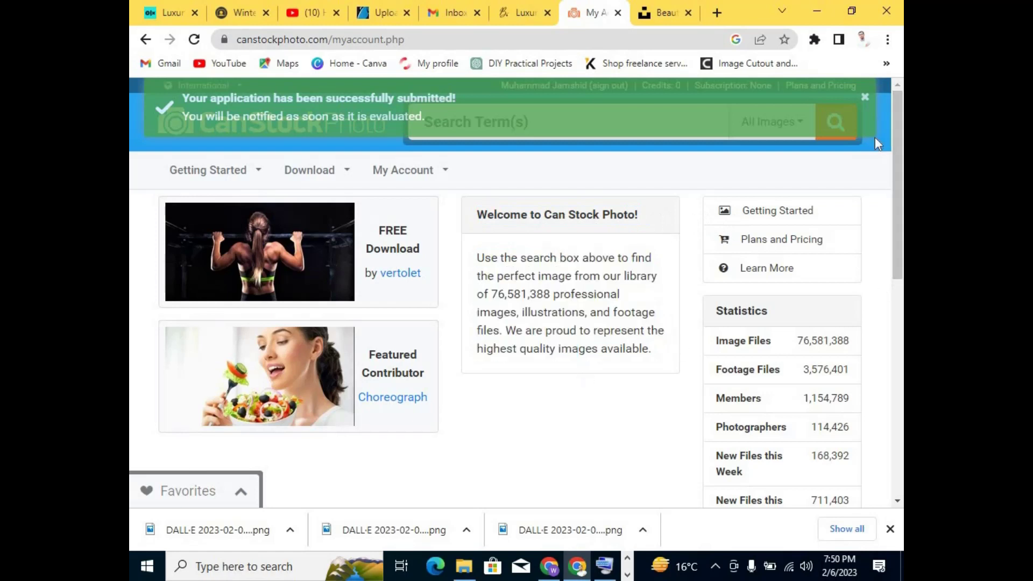
{"action": "left_click", "coordinate": [865, 101]}
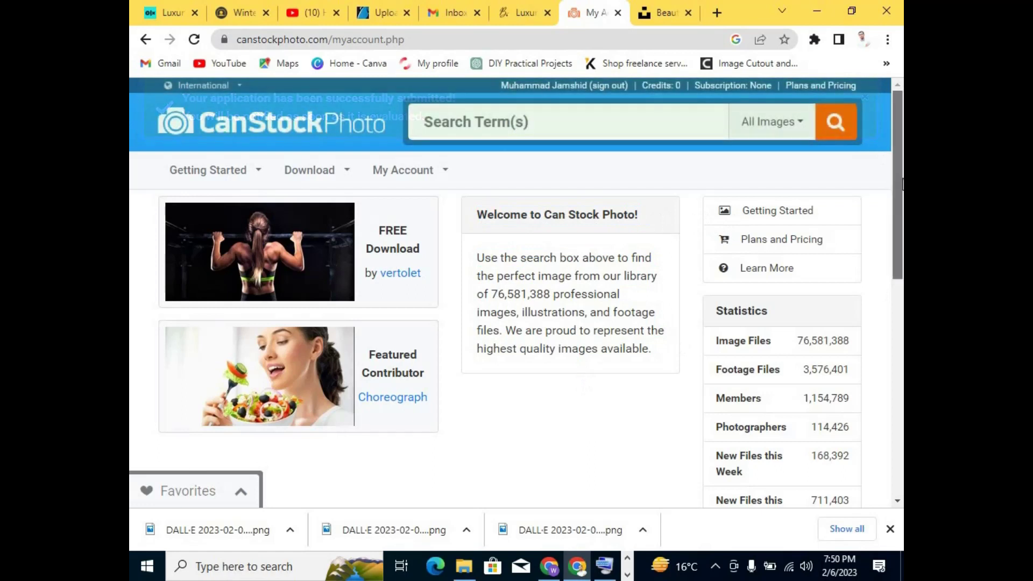
{"action": "scroll", "coordinate": [511, 290], "scroll_direction": "down", "scroll_amount": 5}
{"action": "scroll", "coordinate": [892, 336], "scroll_direction": "down", "scroll_amount": 4}
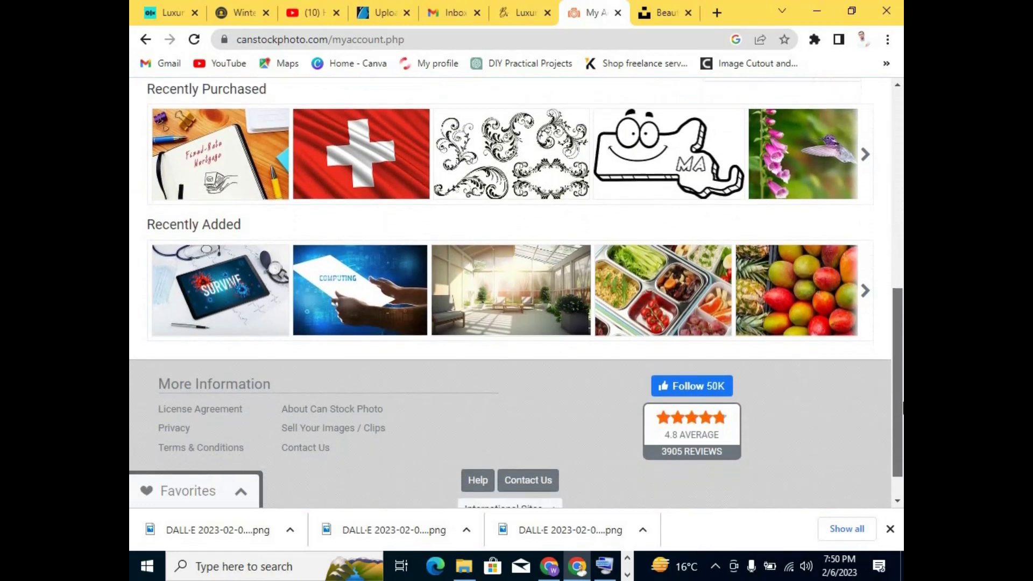
{"action": "scroll", "coordinate": [892, 336], "scroll_direction": "up", "scroll_amount": 4}
{"action": "scroll", "coordinate": [892, 336], "scroll_direction": "up", "scroll_amount": 4}
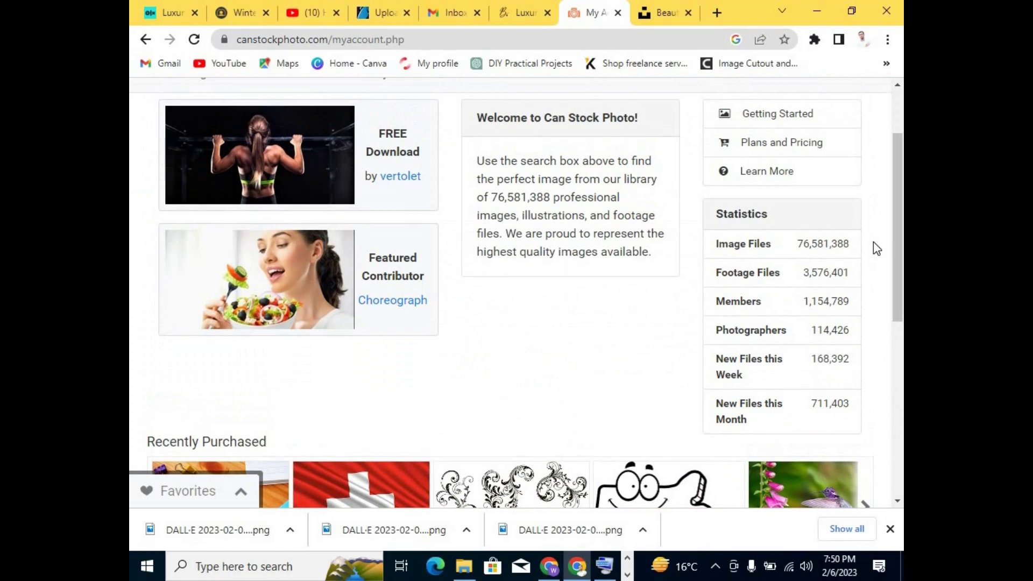
{"action": "scroll", "coordinate": [890, 186], "scroll_direction": "up", "scroll_amount": 2}
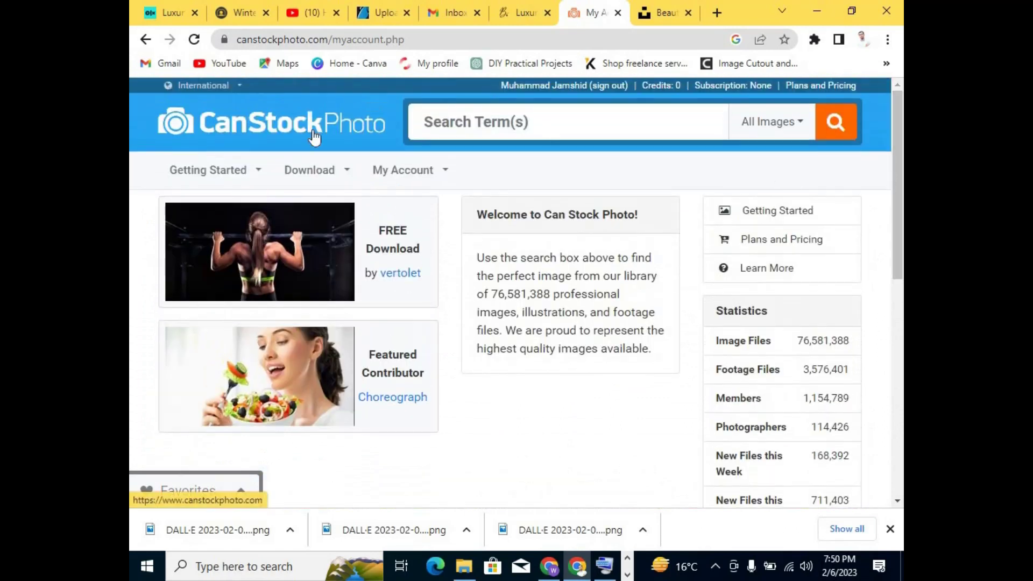
Open the About Can Stock Photo page and examine its introduction and the instant and credit download prices.
{"action": "left_click", "coordinate": [301, 175]}
{"action": "mouse_move", "coordinate": [267, 191]}
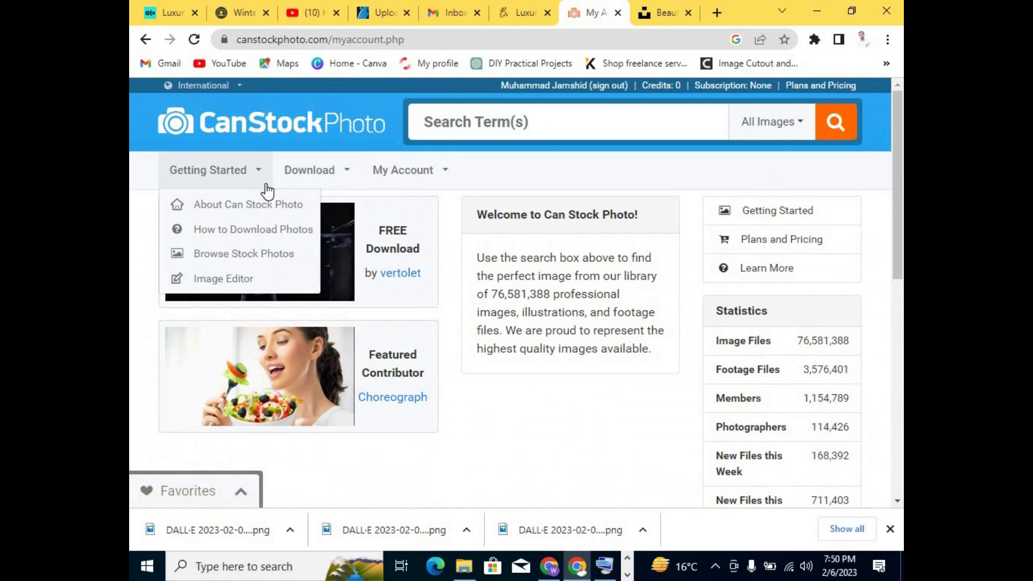
{"action": "left_click", "coordinate": [243, 212]}
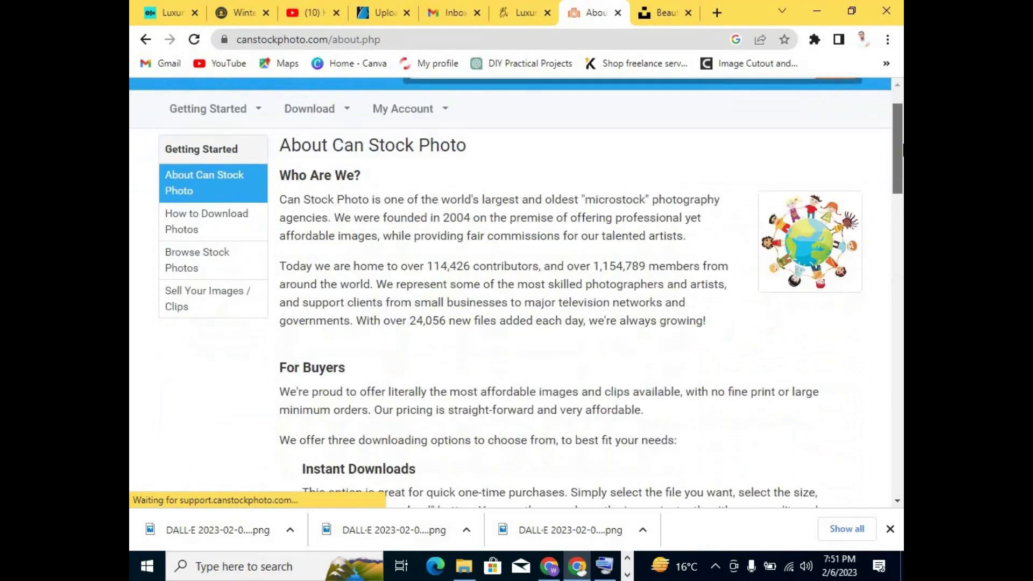
{"action": "scroll", "coordinate": [897, 151], "scroll_direction": "down", "scroll_amount": 1}
{"action": "left_click_drag", "start_coordinate": [902, 153], "coordinate": [902, 167]}
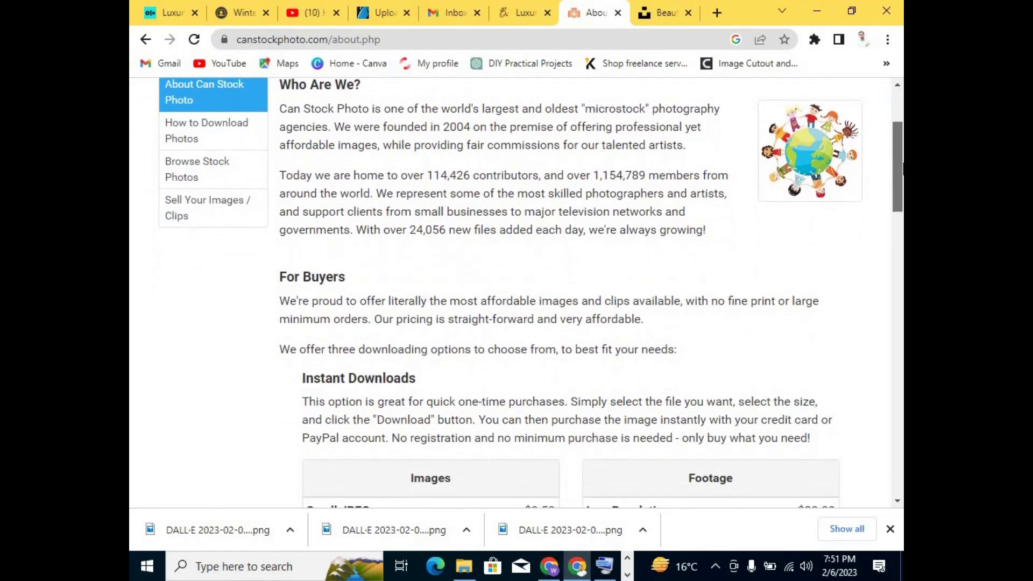
{"action": "left_click_drag", "start_coordinate": [902, 167], "coordinate": [902, 231]}
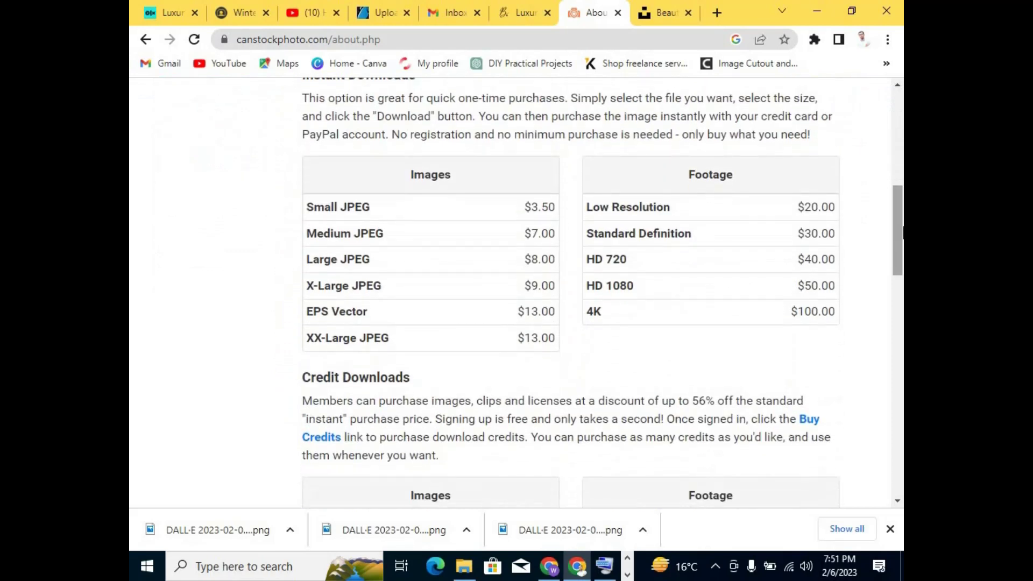
{"action": "left_click_drag", "start_coordinate": [390, 184], "coordinate": [229, 241]}
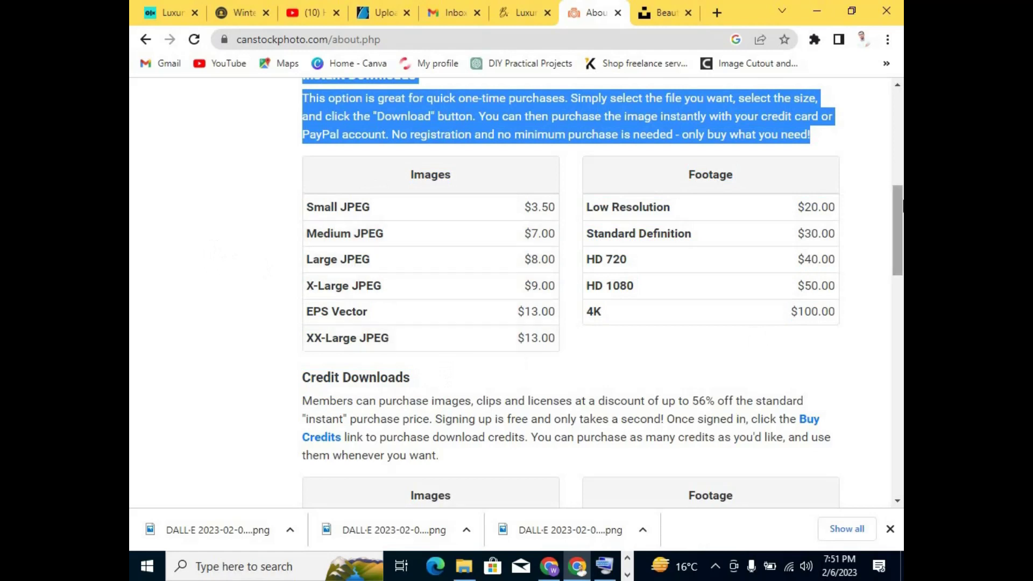
{"action": "scroll", "coordinate": [761, 328], "scroll_direction": "down", "scroll_amount": 2}
{"action": "scroll", "coordinate": [903, 221], "scroll_direction": "up", "scroll_amount": 1}
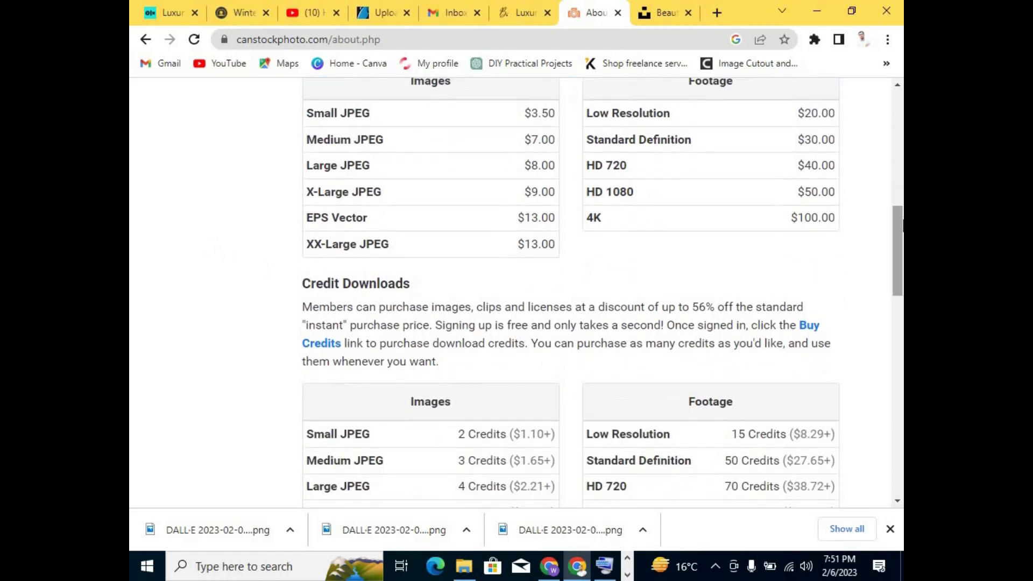
Read the contributor payment terms near the end of the About page, highlighting the payout paragraph and the word Skrill.
{"action": "left_click_drag", "start_coordinate": [903, 226], "coordinate": [903, 406]}
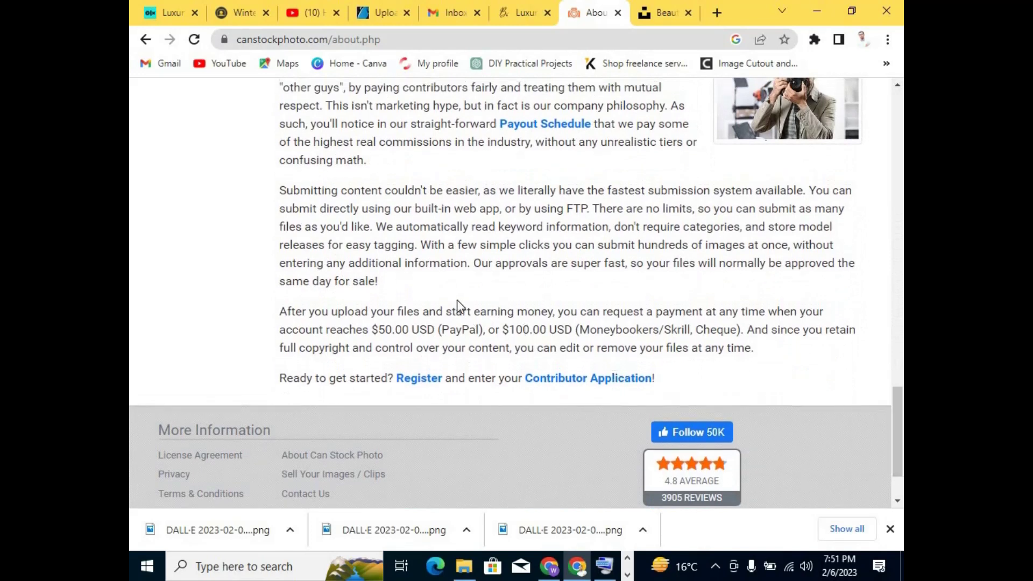
{"action": "left_click_drag", "start_coordinate": [455, 311], "coordinate": [776, 356]}
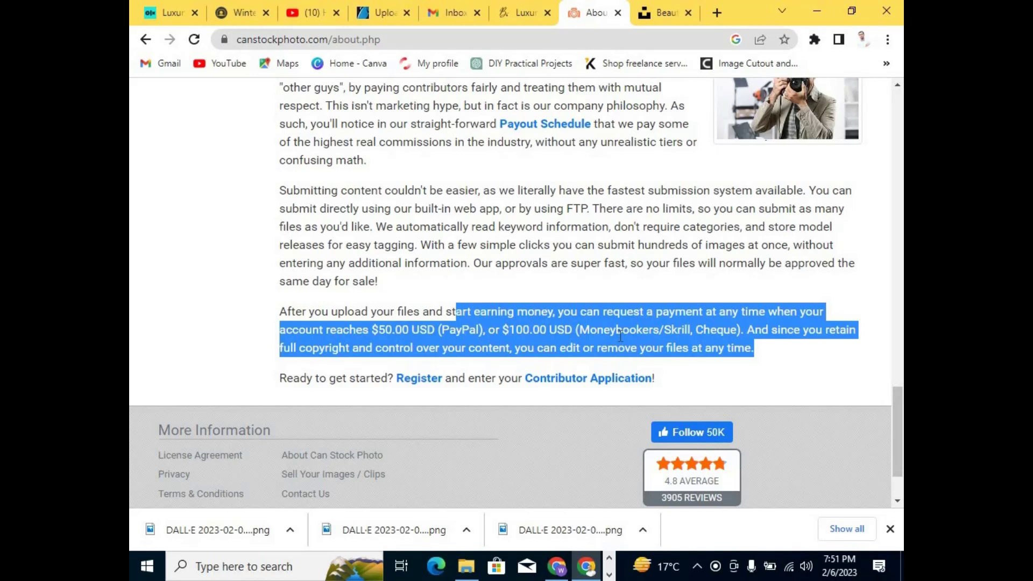
{"action": "left_click", "coordinate": [676, 331]}
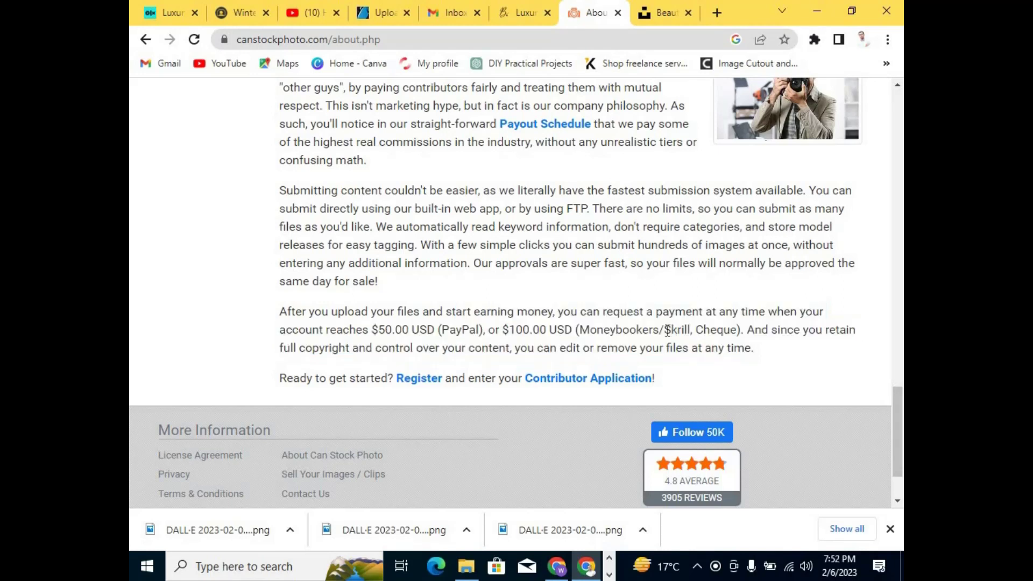
{"action": "left_click_drag", "start_coordinate": [665, 330], "coordinate": [692, 329]}
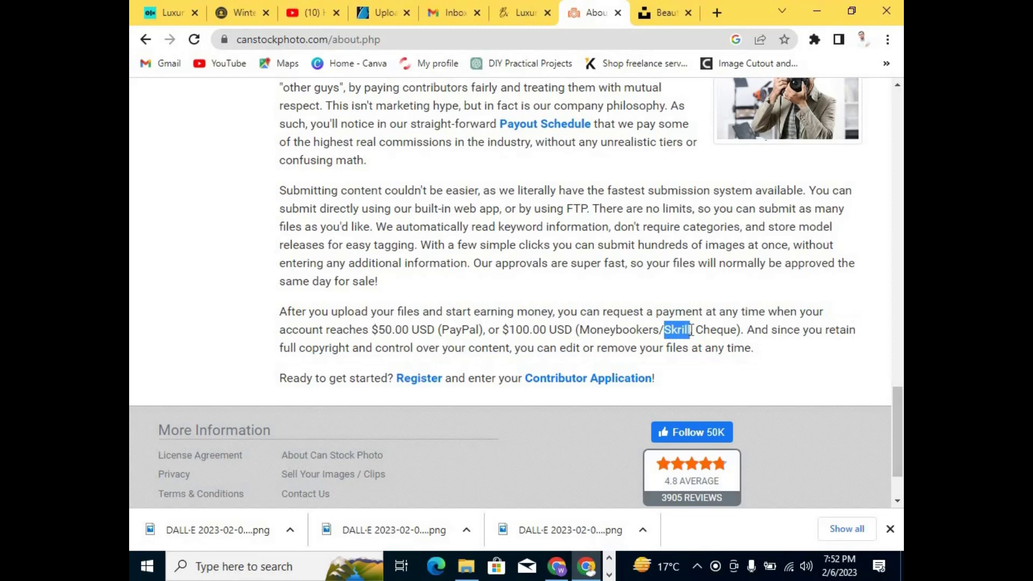